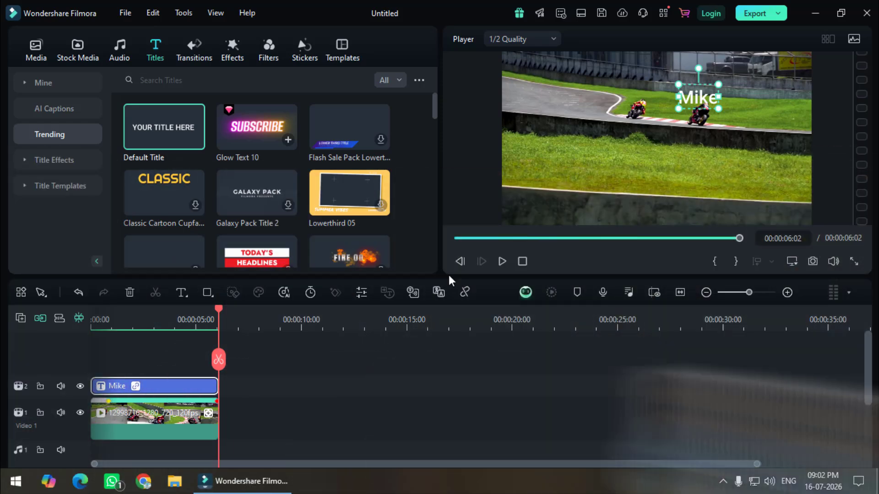
# Play the finished motion-tracked title video in full screen, and return to the editor.
pyautogui.click(221, 14)
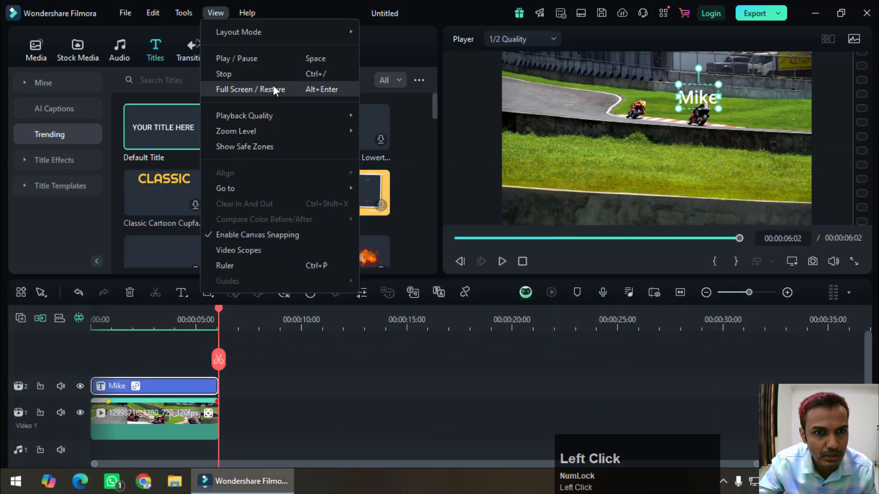
pyautogui.click(276, 89)
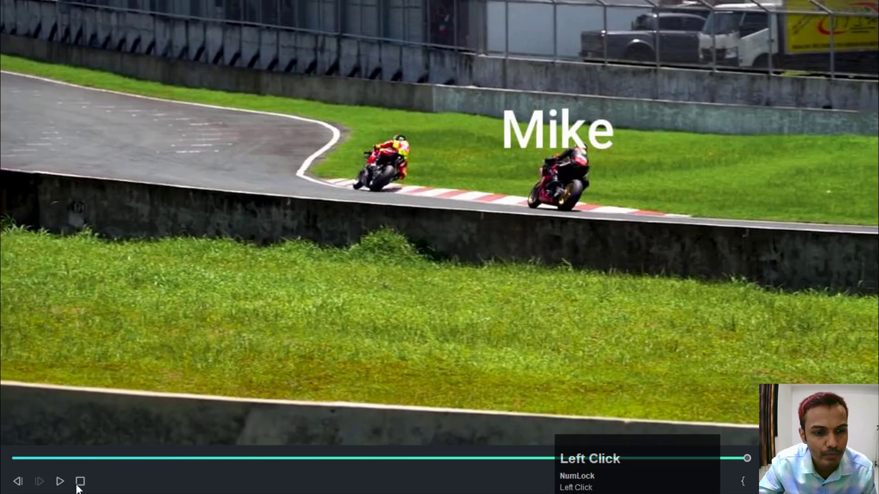
pyautogui.click(60, 481)
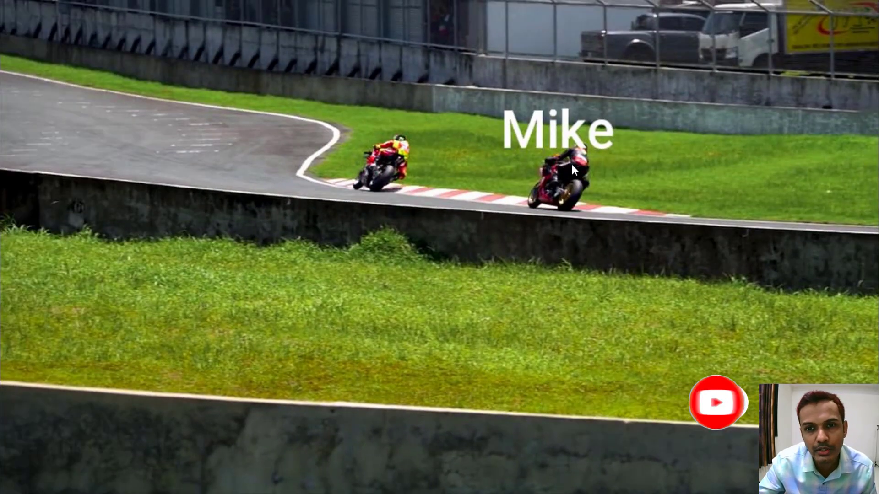
pyautogui.press('Escape')
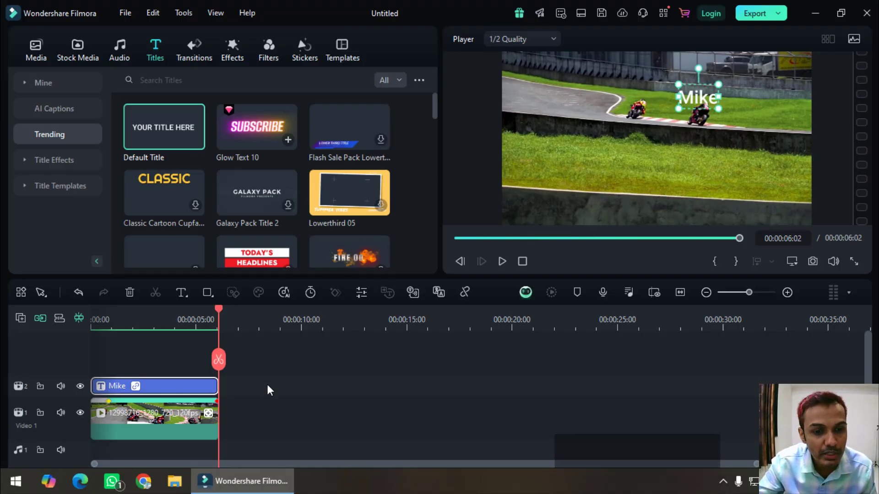
# Clear the title and video from the timeline and add the 12998716 racing clip, keeping the 1920 x 1080 25fps project settings.
pyautogui.click(202, 416)
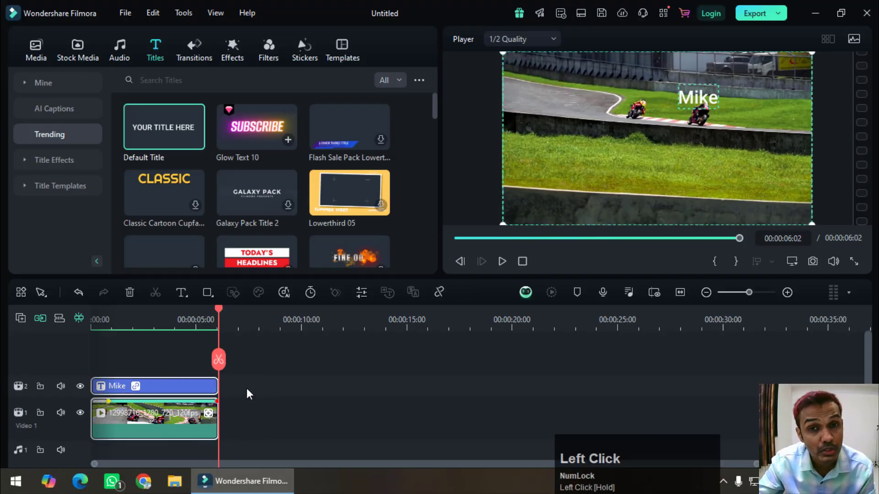
pyautogui.press('Delete')
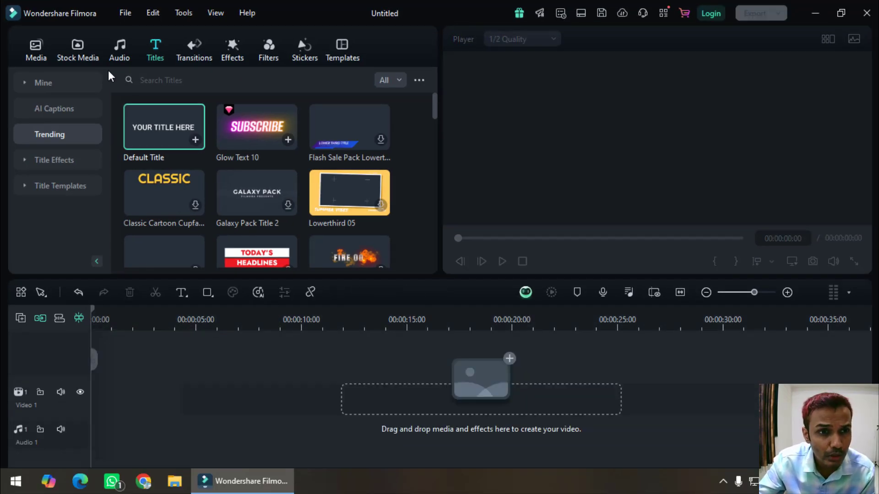
pyautogui.click(35, 47)
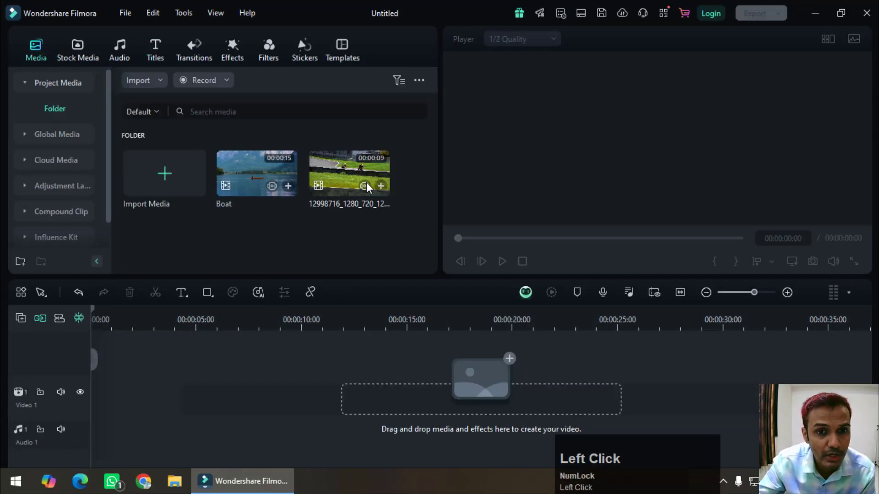
pyautogui.moveTo(343, 172); pyautogui.dragTo(147, 417)
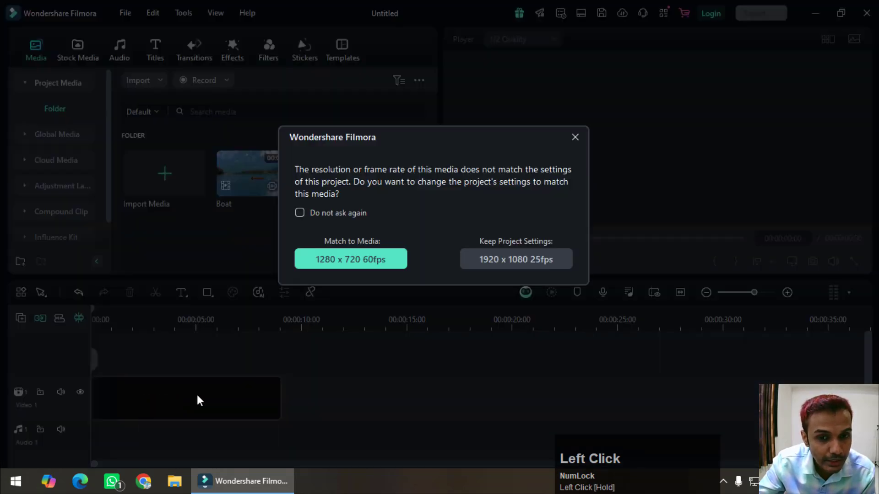
pyautogui.click(542, 265)
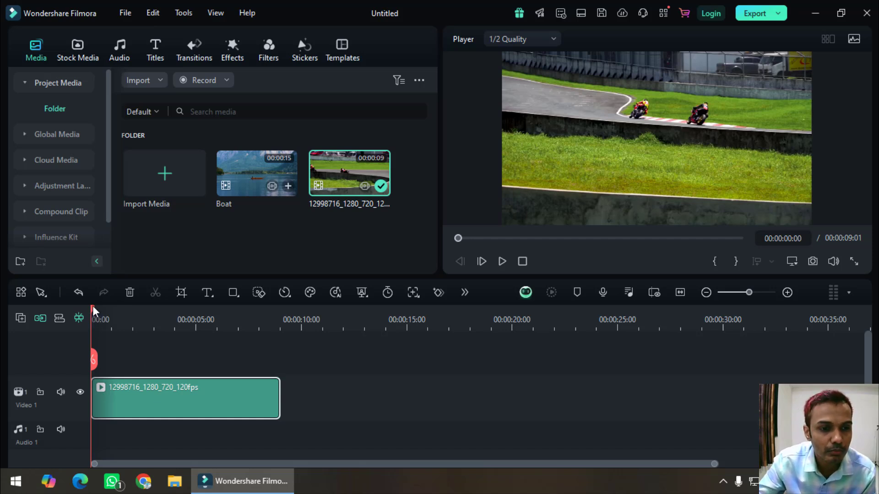
# Split the racing clip at 00:00:06:04, delete the part after the cut, and return the playhead to the start.
pyautogui.moveTo(94, 312); pyautogui.dragTo(118, 316)
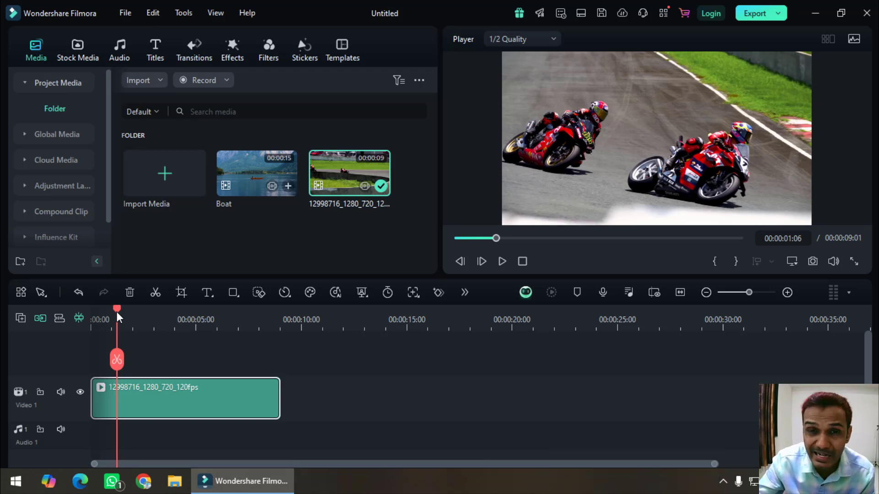
pyautogui.moveTo(117, 315); pyautogui.dragTo(95, 324)
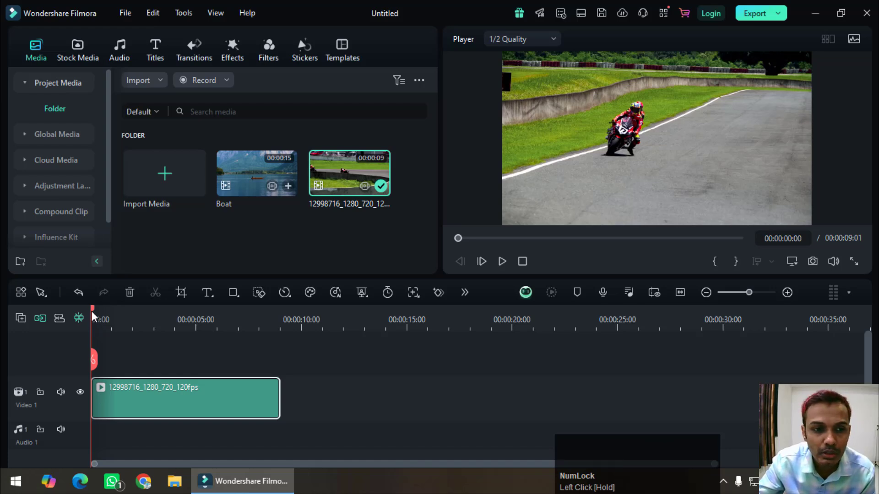
pyautogui.moveTo(95, 320); pyautogui.dragTo(221, 358)
pyautogui.click(221, 360)
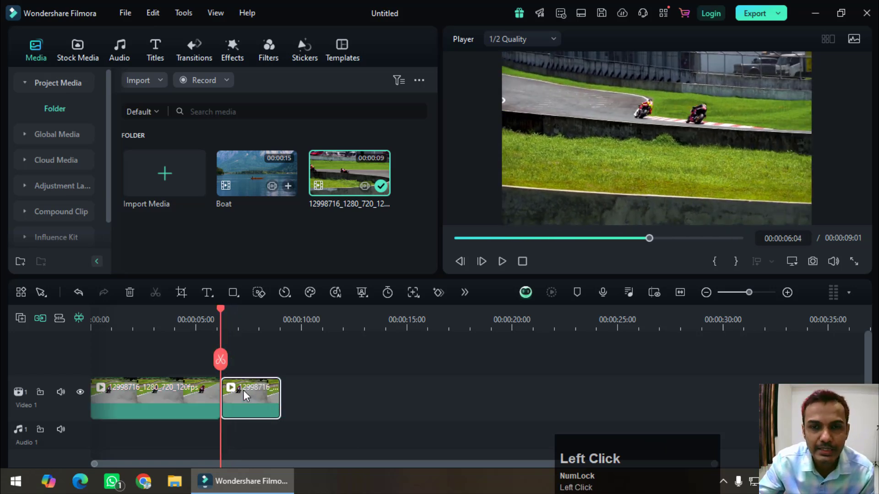
pyautogui.press('Delete')
pyautogui.moveTo(221, 309); pyautogui.dragTo(86, 349)
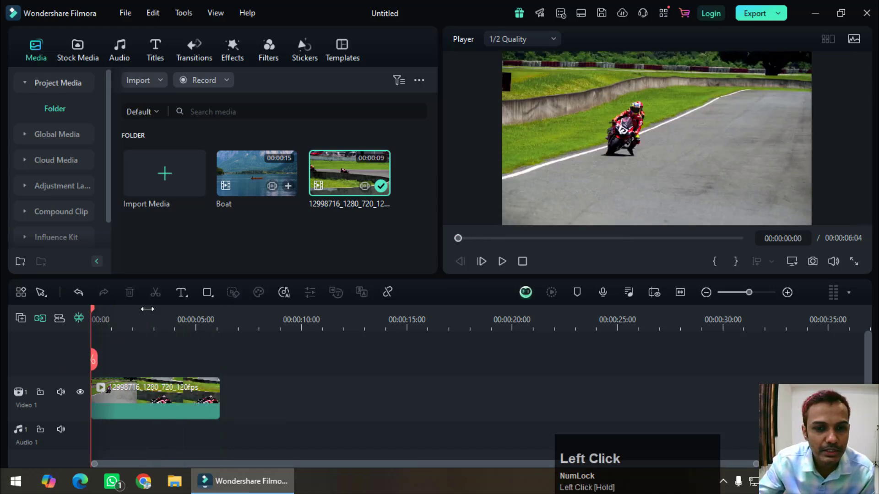
pyautogui.click(102, 313)
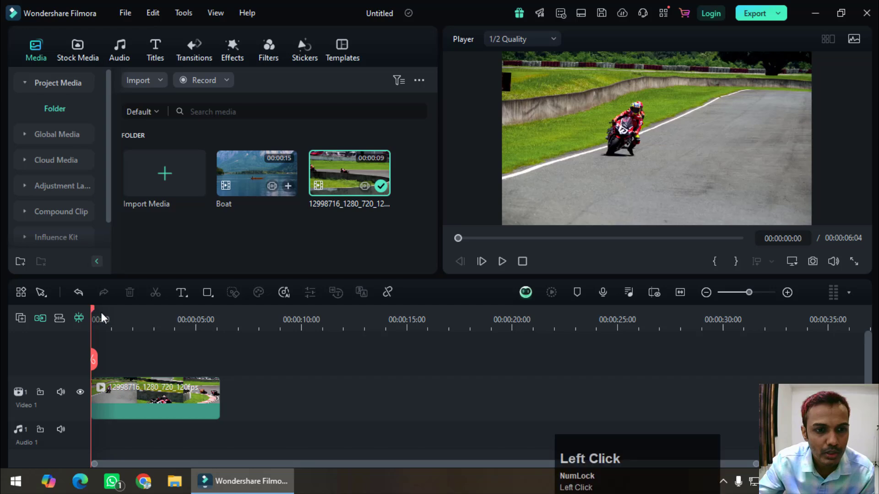
pyautogui.moveTo(101, 318); pyautogui.dragTo(80, 341)
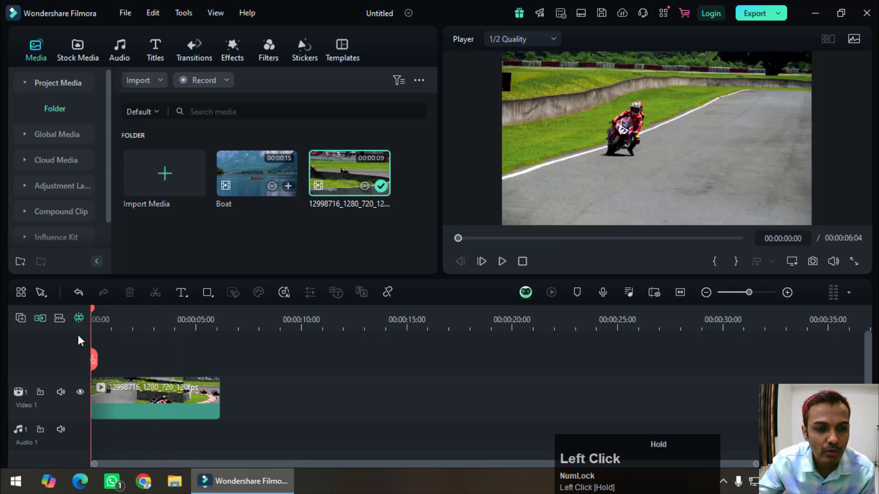
# Enable Motion Tracking in the AI tools of the racing clip.
pyautogui.click(177, 396)
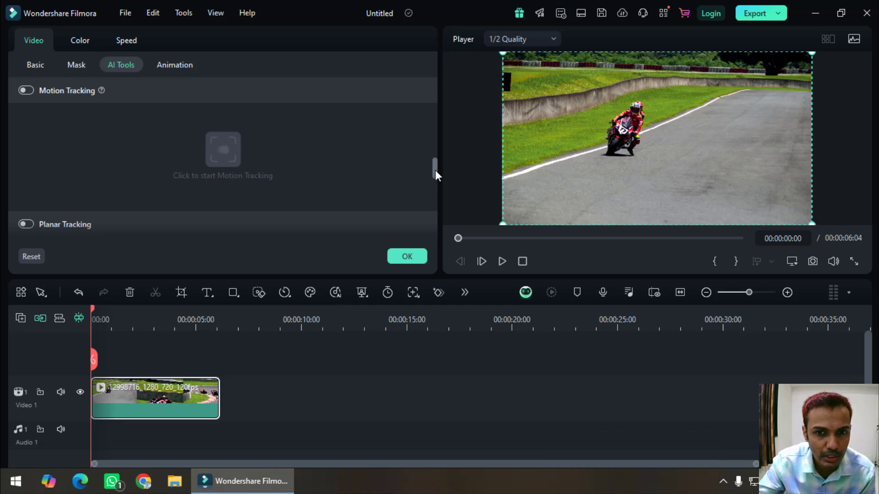
pyautogui.moveTo(435, 171); pyautogui.dragTo(442, 88)
pyautogui.click(36, 64)
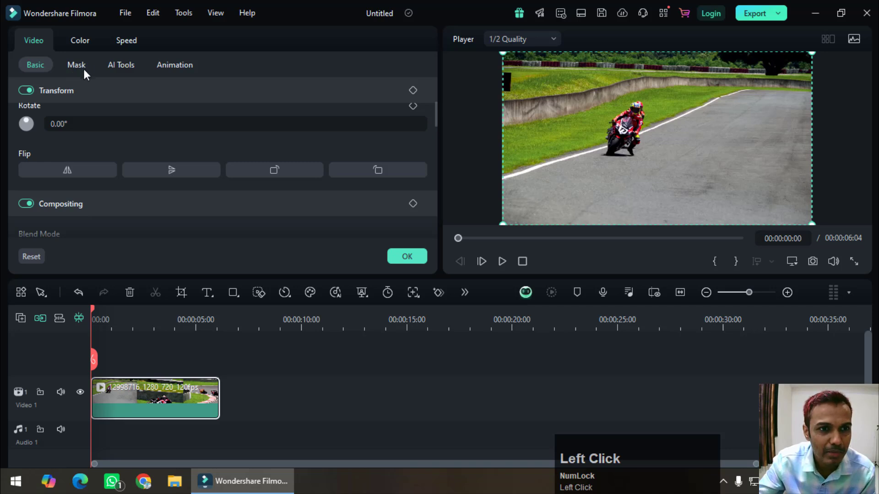
pyautogui.click(82, 68)
pyautogui.click(114, 67)
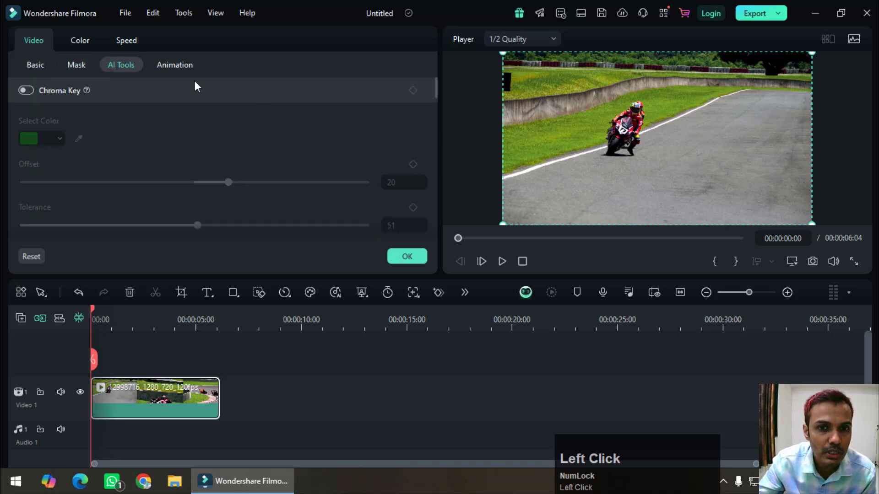
pyautogui.moveTo(431, 97); pyautogui.dragTo(436, 163)
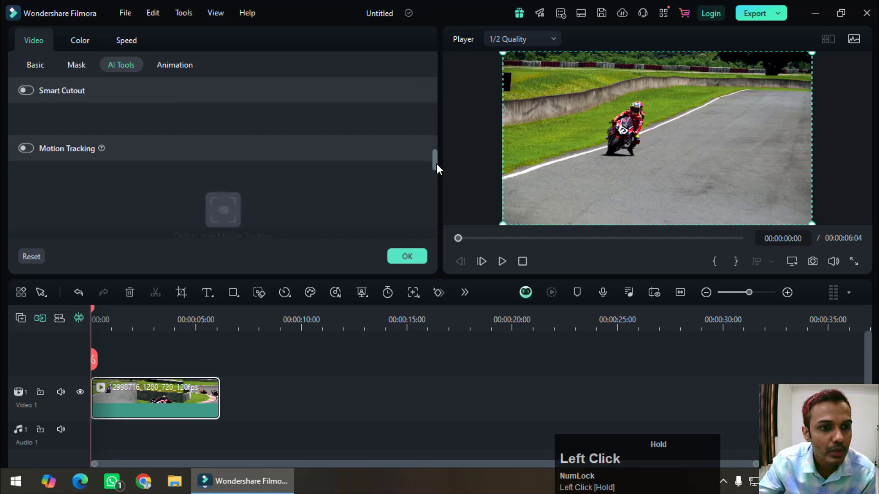
pyautogui.click(29, 149)
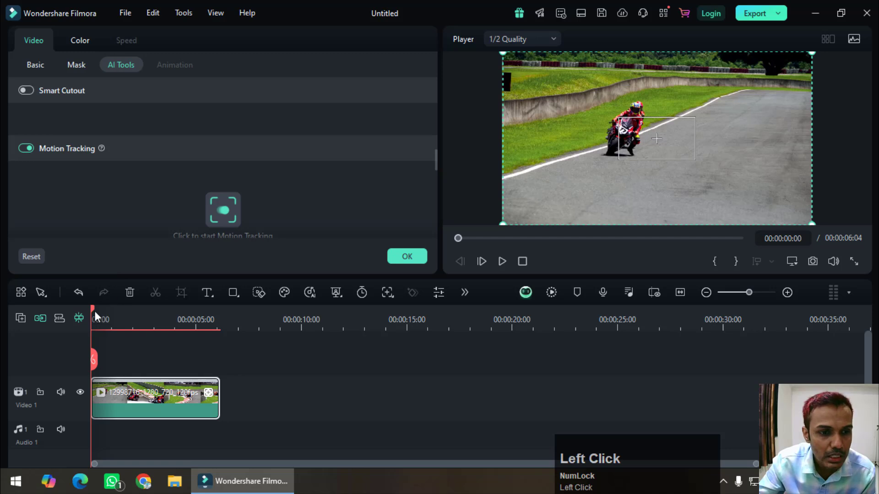
# At 00:00:00:21, move and resize the tracking box to enclose the rear rider in black.
pyautogui.moveTo(90, 309); pyautogui.dragTo(109, 313)
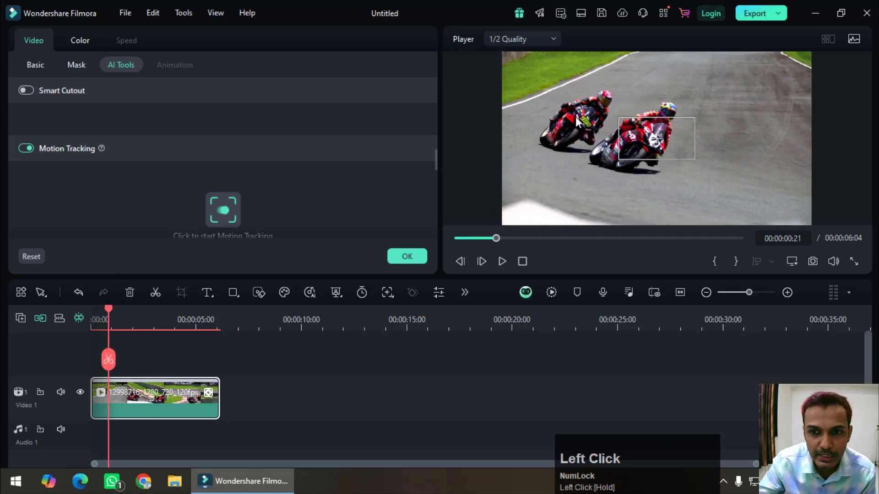
pyautogui.moveTo(656, 142); pyautogui.dragTo(578, 123)
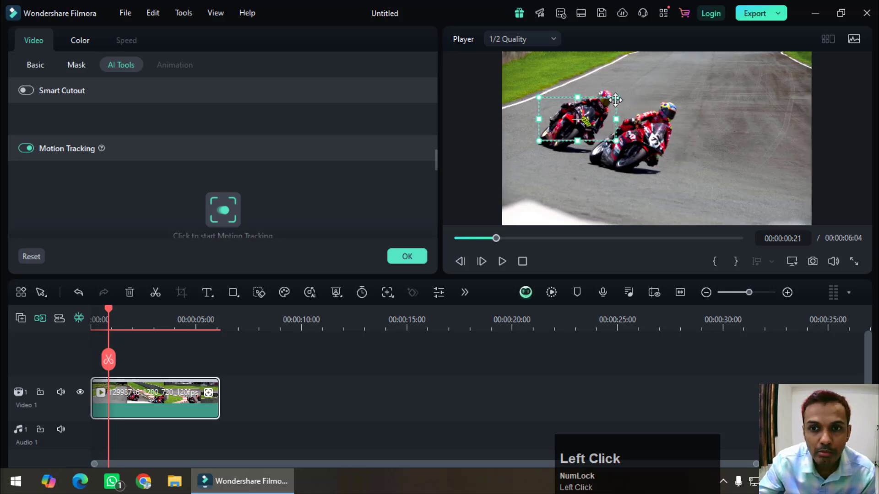
pyautogui.moveTo(616, 97)
pyautogui.mouseDown()
pyautogui.moveTo(623, 92)
pyautogui.moveTo(586, 120)
pyautogui.moveTo(562, 113)
pyautogui.moveTo(609, 94)
pyautogui.moveTo(618, 100)
pyautogui.mouseUp()
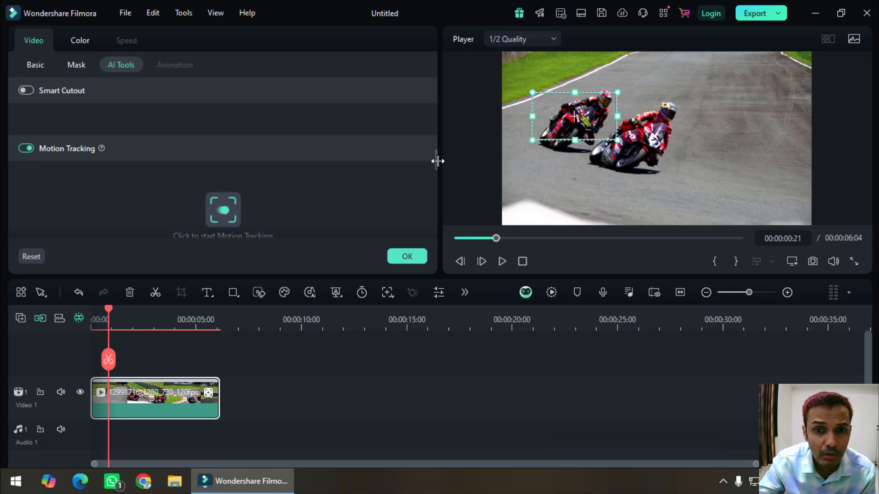
# Run motion tracking on the boxed rider, return the playhead to the start, and accept the clip settings.
pyautogui.moveTo(435, 161); pyautogui.dragTo(435, 168)
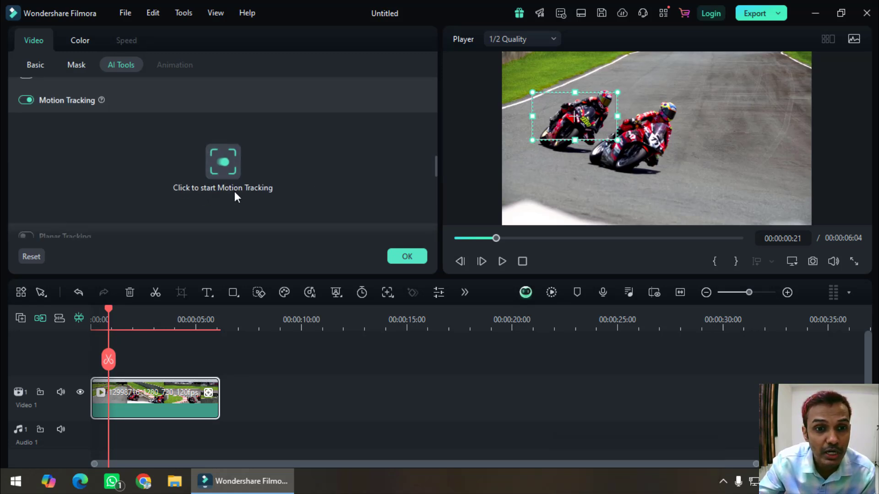
pyautogui.click(229, 158)
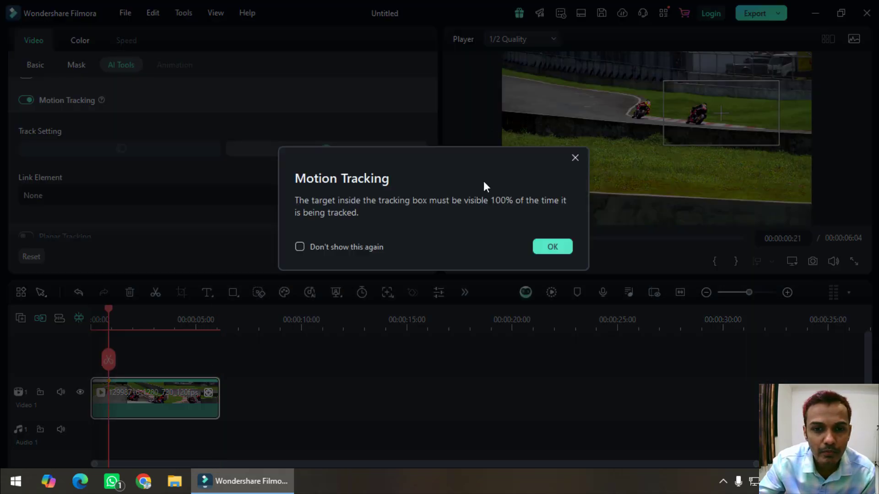
pyautogui.click(552, 246)
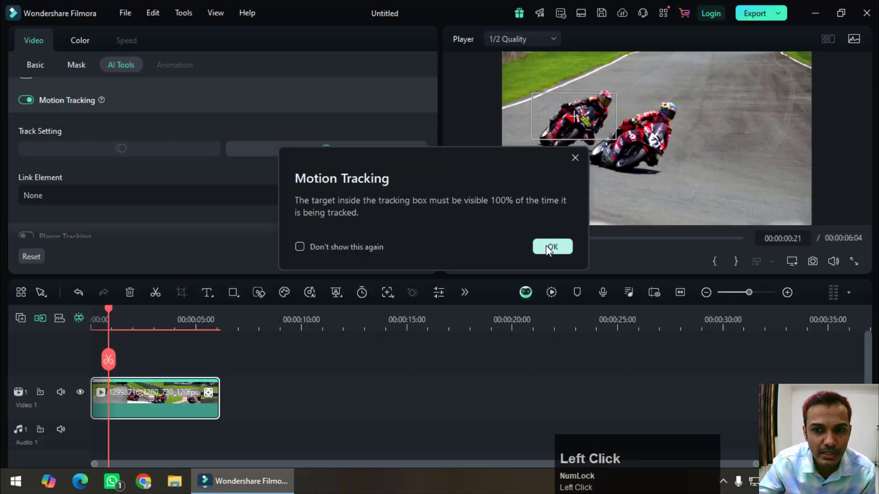
pyautogui.moveTo(109, 310); pyautogui.dragTo(83, 341)
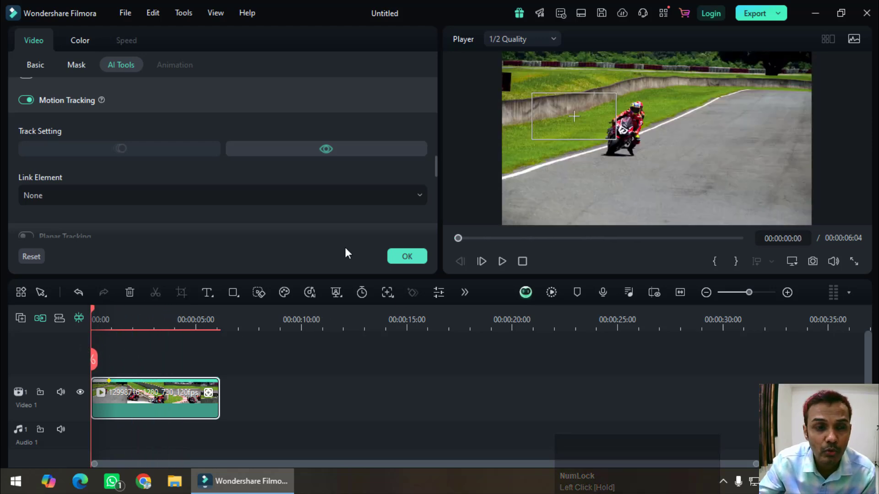
pyautogui.click(411, 257)
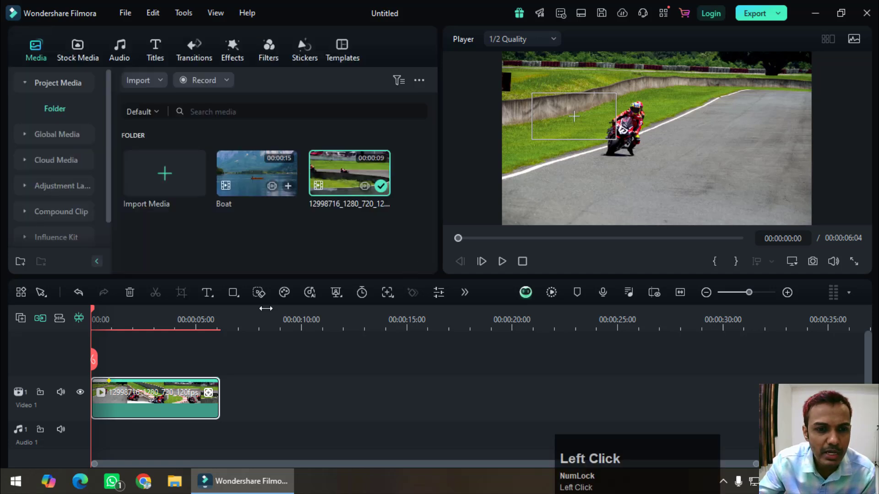
pyautogui.click(234, 296)
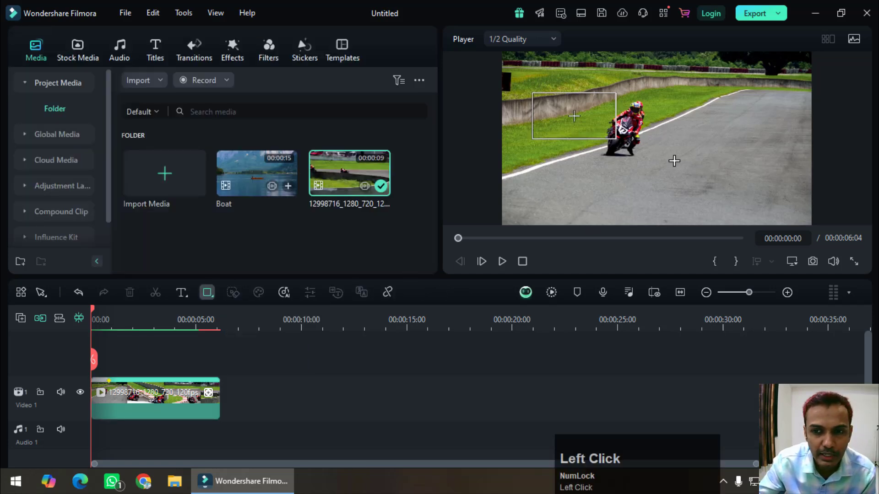
pyautogui.moveTo(653, 146); pyautogui.dragTo(707, 188)
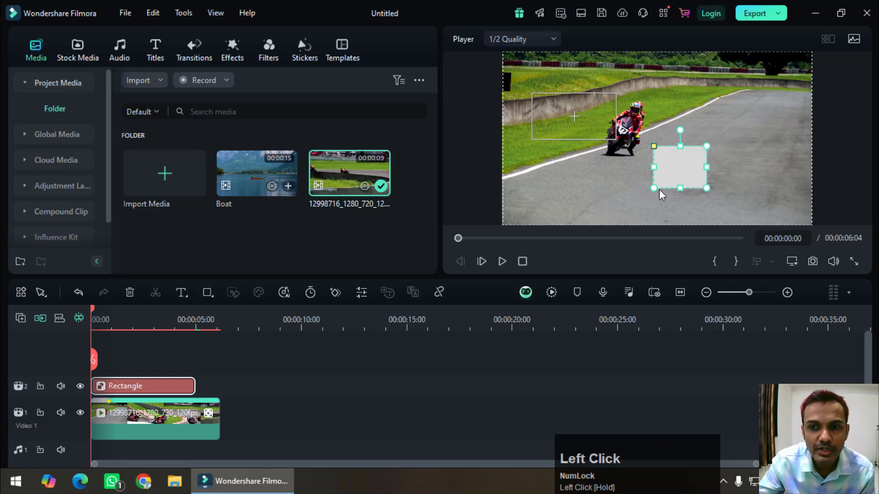
pyautogui.press('Delete')
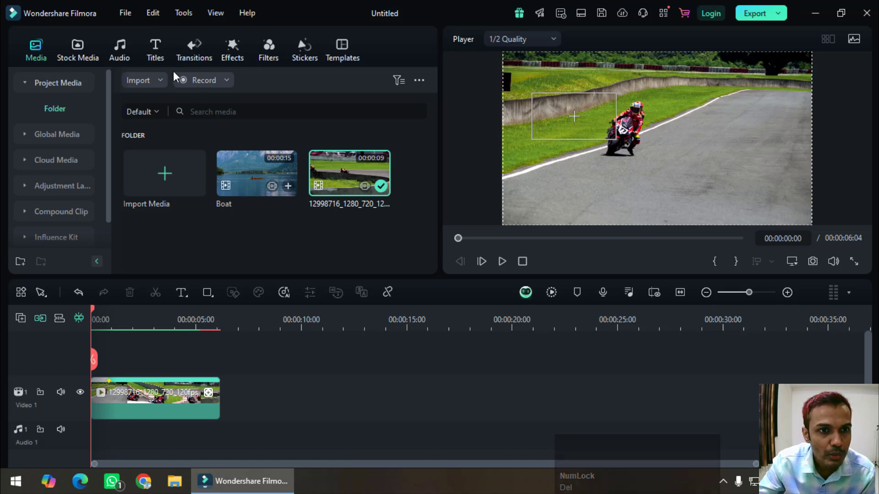
# Add the Default Title on the track above the racing clip and extend it to the clip's end.
pyautogui.click(155, 51)
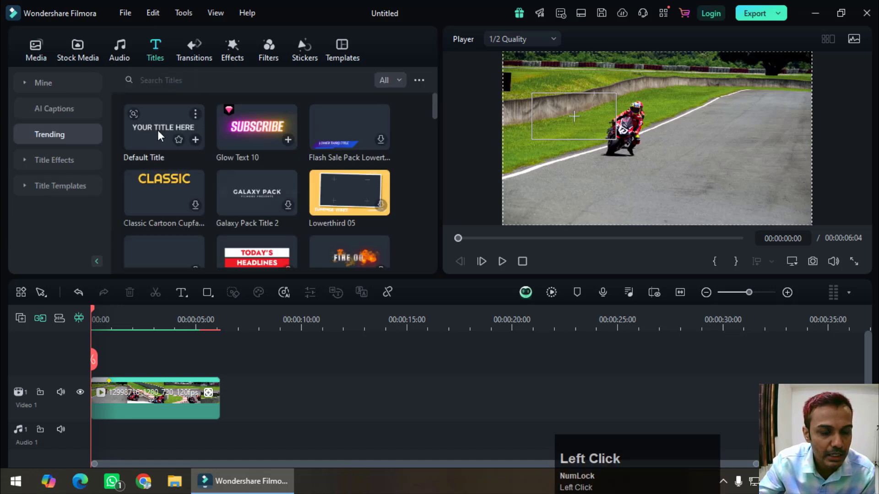
pyautogui.moveTo(160, 135); pyautogui.dragTo(99, 378)
pyautogui.moveTo(200, 386); pyautogui.dragTo(220, 386)
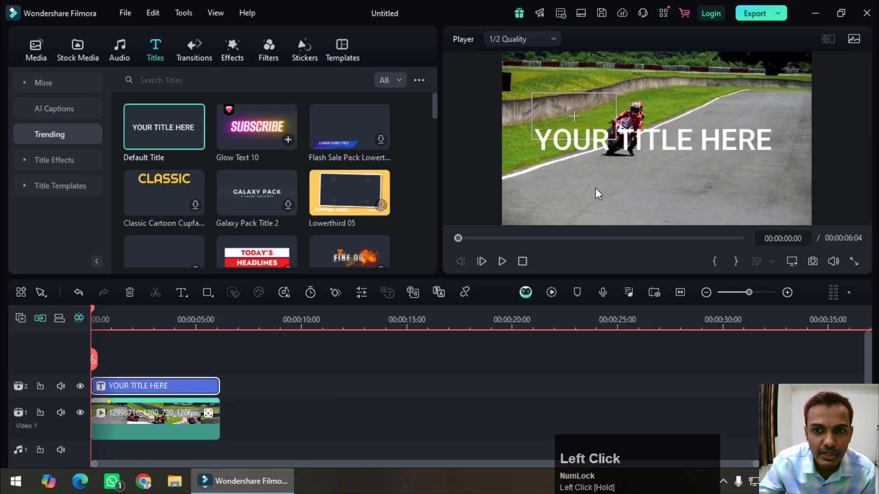
# Move the title down onto the lower part of the frame and replace its text with the rider's first name.
pyautogui.click(668, 145)
pyautogui.moveTo(663, 139); pyautogui.dragTo(664, 182)
pyautogui.doubleClick(664, 183)
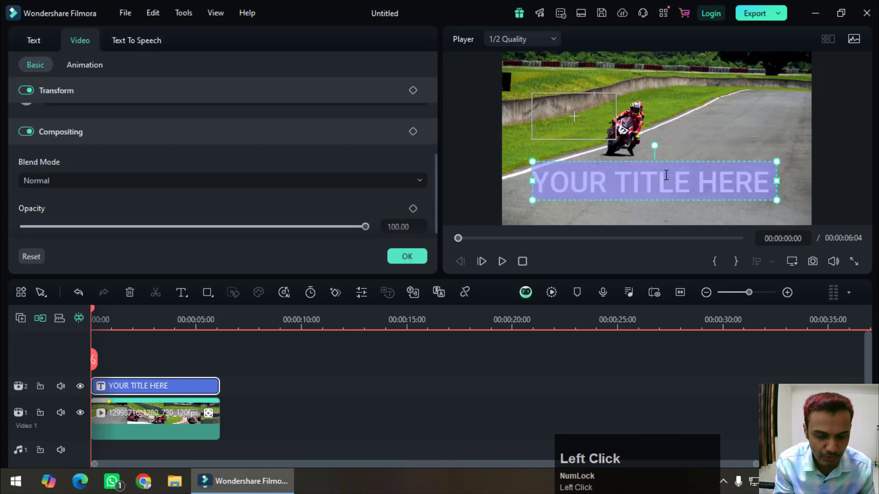
pyautogui.write('Mike')
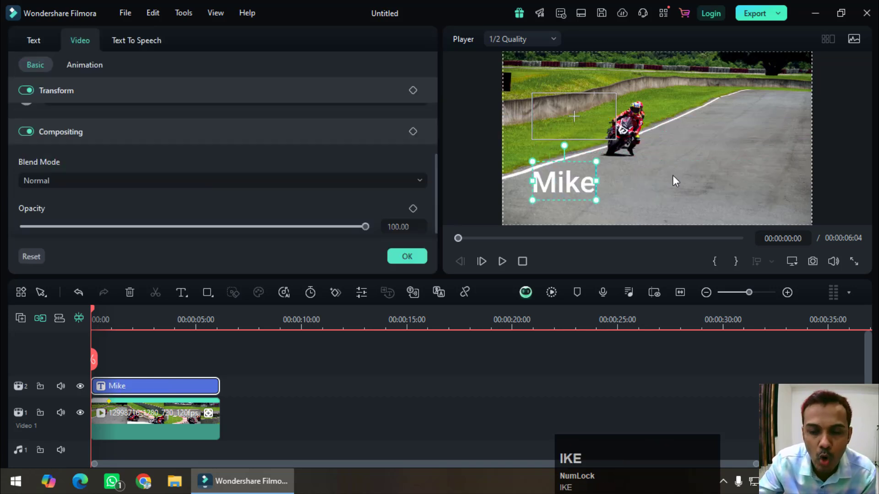
# Shrink the name title to roughly half size and, at 00:00:00:14, move it above the front rider.
pyautogui.moveTo(596, 200); pyautogui.dragTo(557, 162)
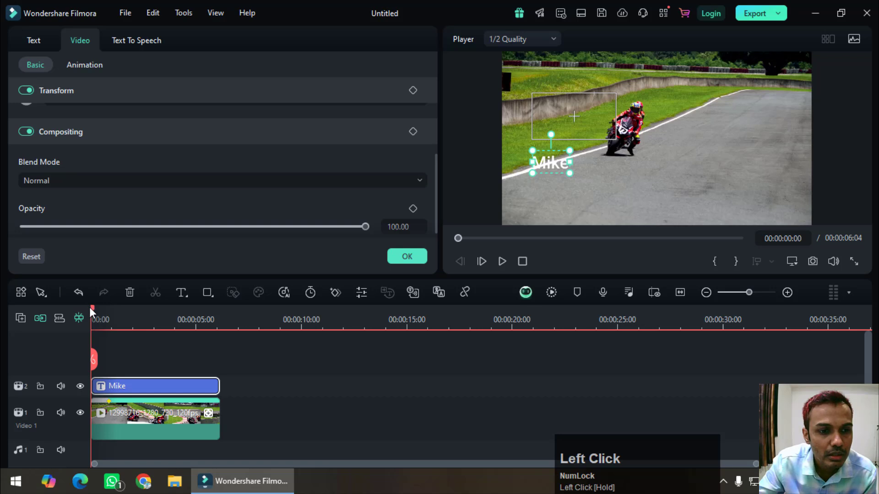
pyautogui.moveTo(92, 310); pyautogui.dragTo(102, 310)
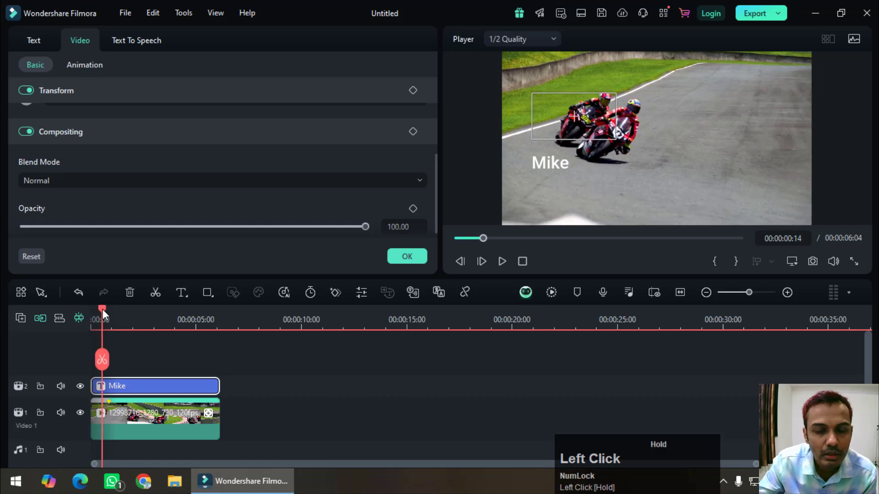
pyautogui.doubleClick(556, 165)
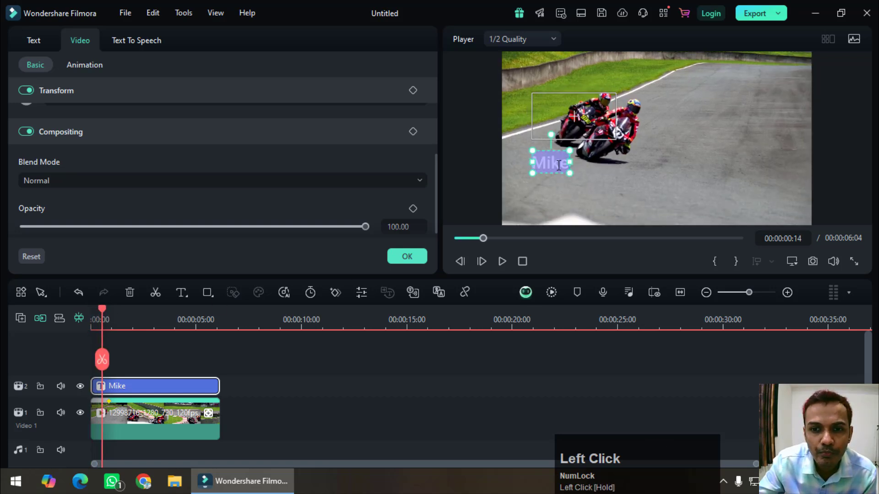
pyautogui.click(559, 167)
pyautogui.moveTo(560, 167); pyautogui.dragTo(650, 86)
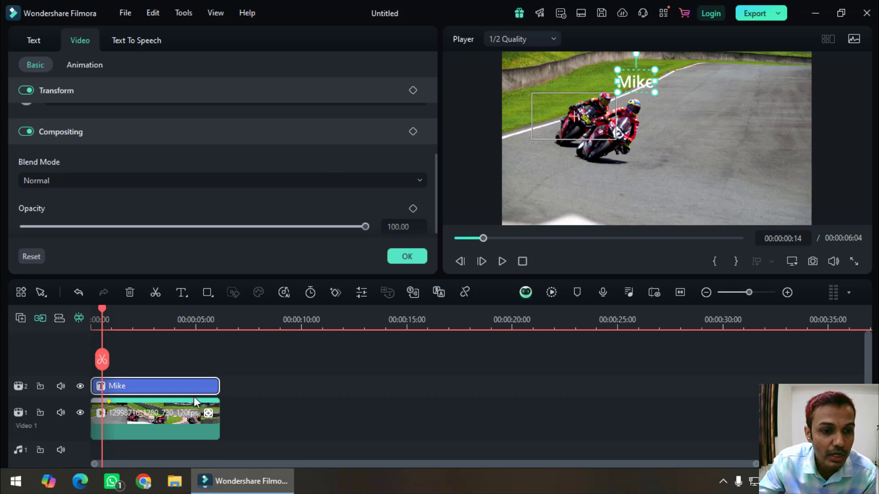
# Link the name title to the racing clip's motion tracking as its link element.
pyautogui.click(168, 418)
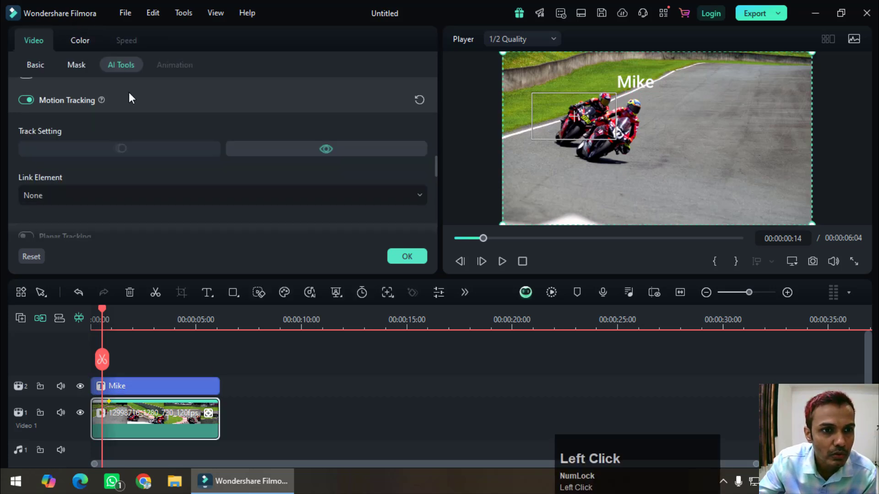
pyautogui.scroll(-5, 98, 197)
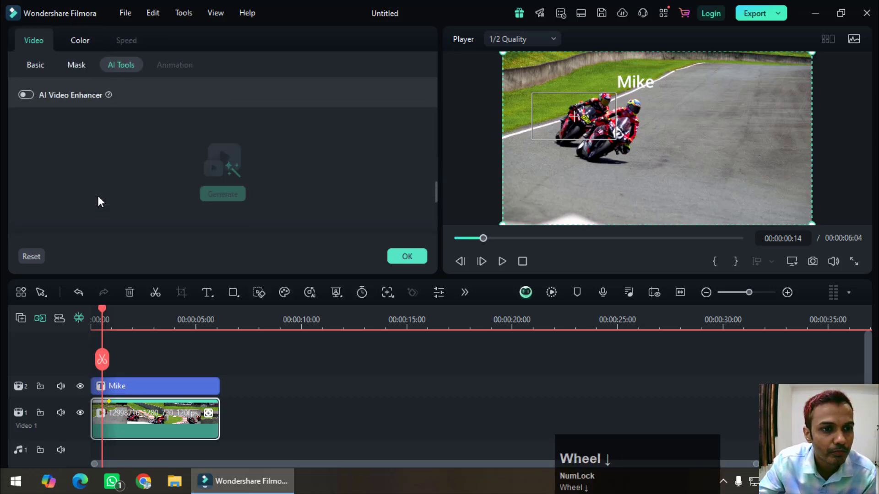
pyautogui.scroll(5, 98, 201)
pyautogui.scroll(2, 98, 195)
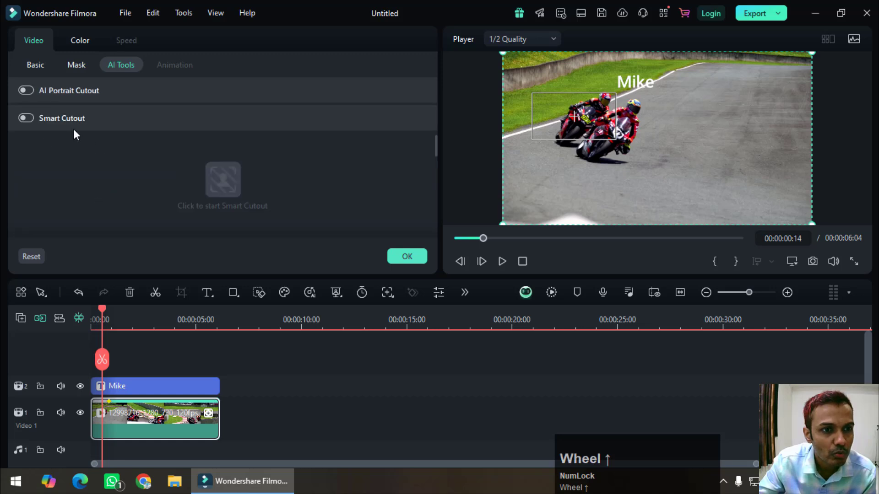
pyautogui.scroll(-2, 95, 143)
pyautogui.scroll(-1, 145, 155)
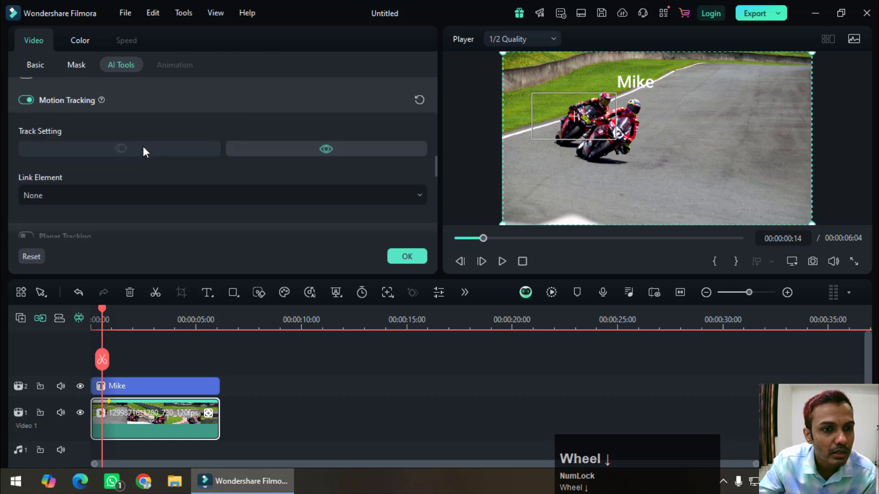
pyautogui.scroll(-1, 141, 145)
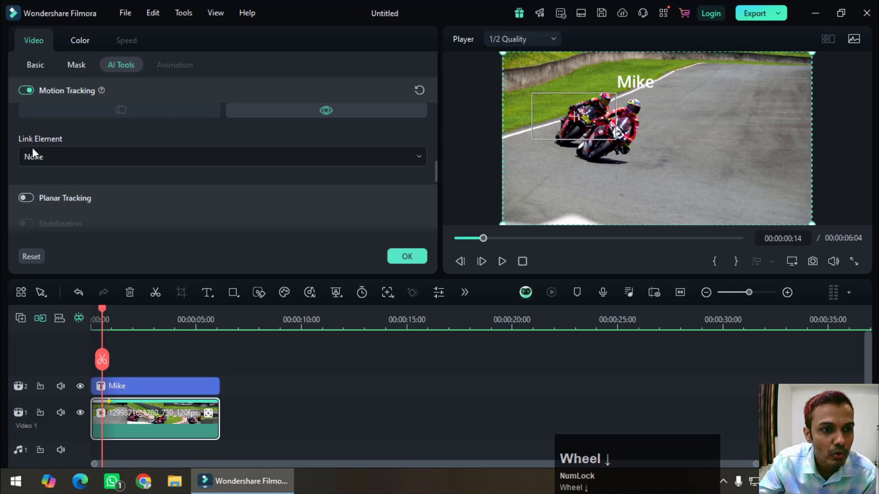
pyautogui.click(104, 152)
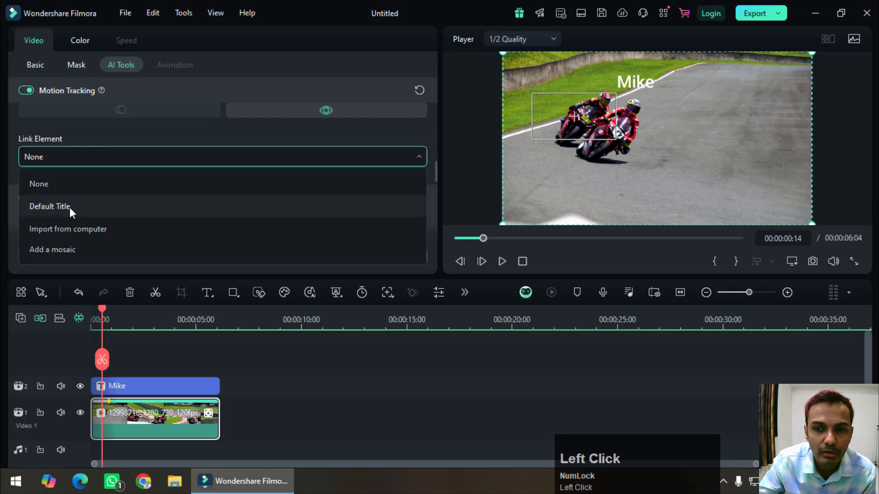
pyautogui.click(69, 207)
# Move the linked title down beside the rear rider's head on the grass side.
pyautogui.click(556, 62)
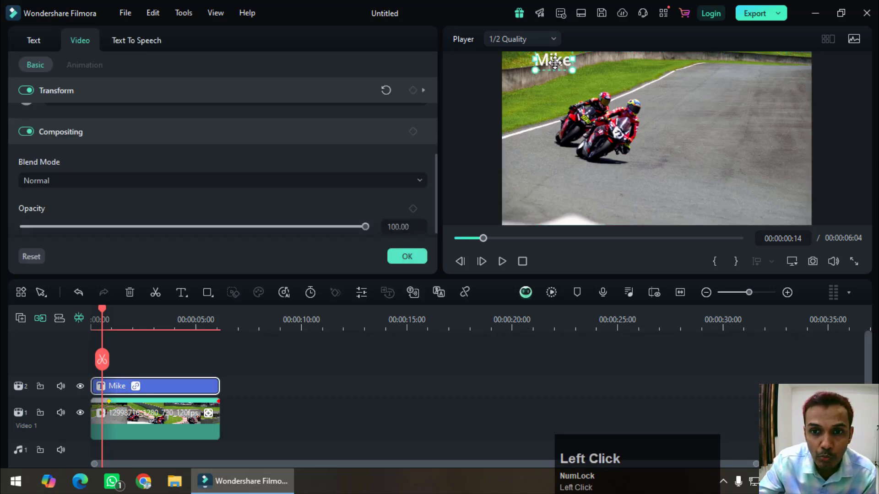
pyautogui.moveTo(555, 63); pyautogui.dragTo(562, 99)
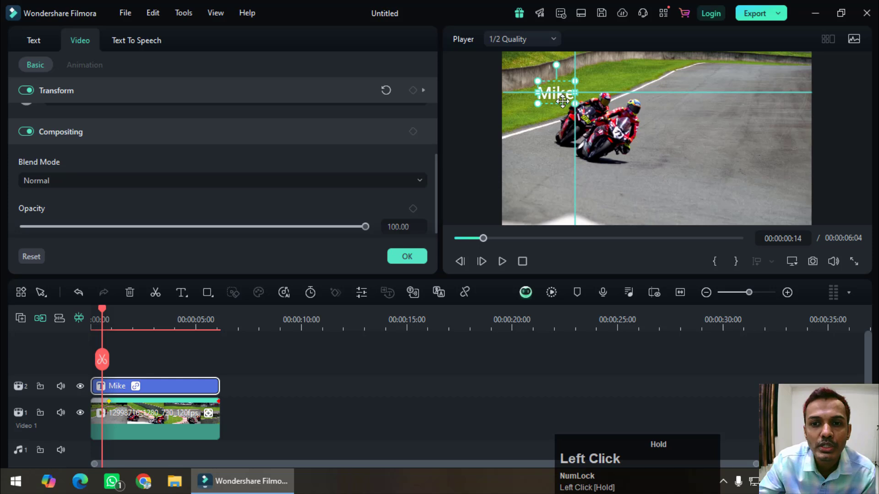
pyautogui.moveTo(563, 102); pyautogui.dragTo(563, 112)
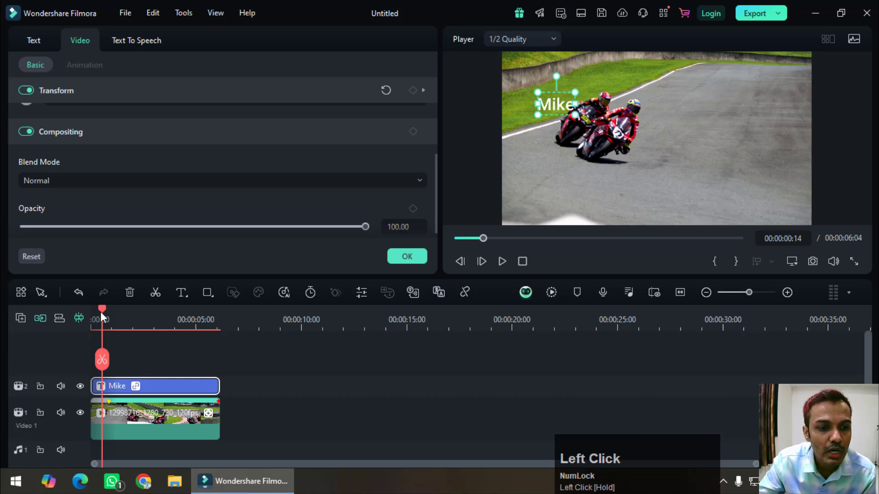
# Preview the tracked title in full screen from the start of the clip, and return to the editor.
pyautogui.moveTo(100, 312); pyautogui.dragTo(92, 312)
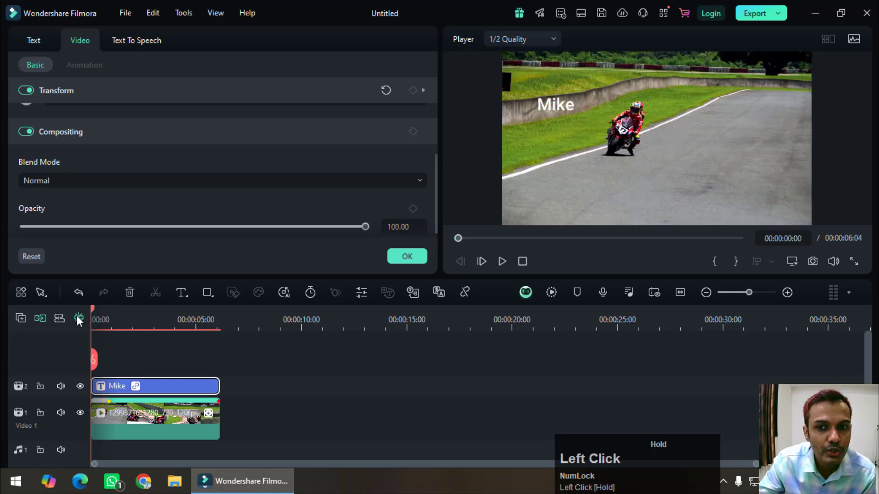
pyautogui.click(216, 12)
pyautogui.click(243, 90)
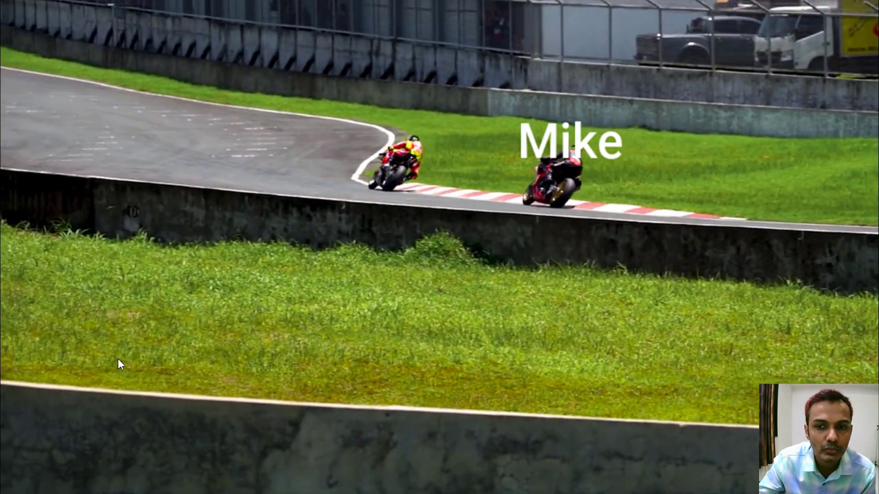
pyautogui.press('Escape')
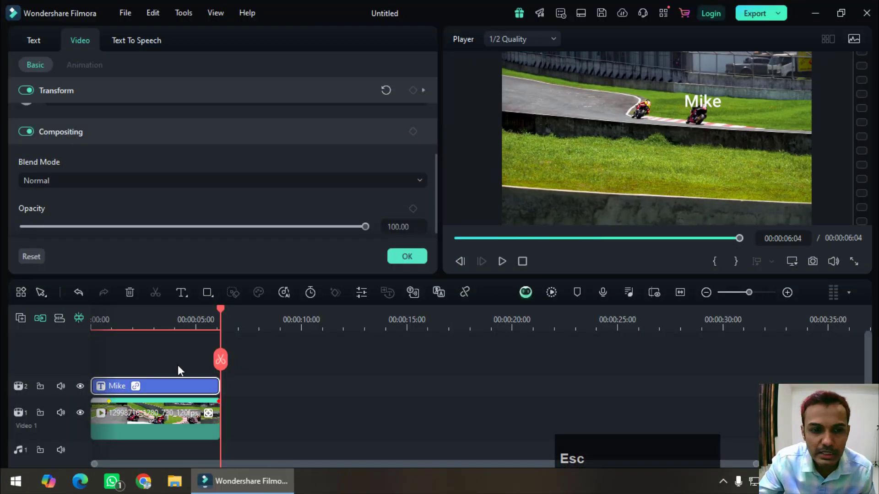
# Delete the name title from the timeline and return the playhead to the start.
pyautogui.click(147, 386)
pyautogui.press('Delete')
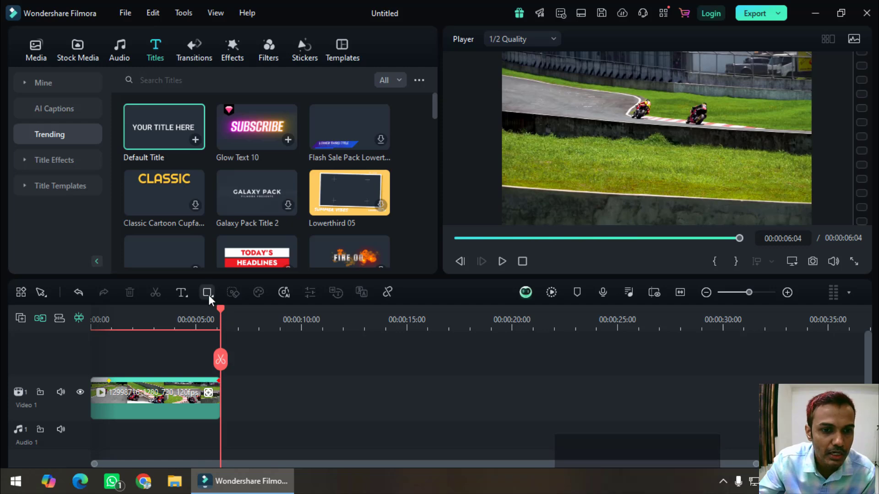
pyautogui.moveTo(221, 313); pyautogui.dragTo(66, 343)
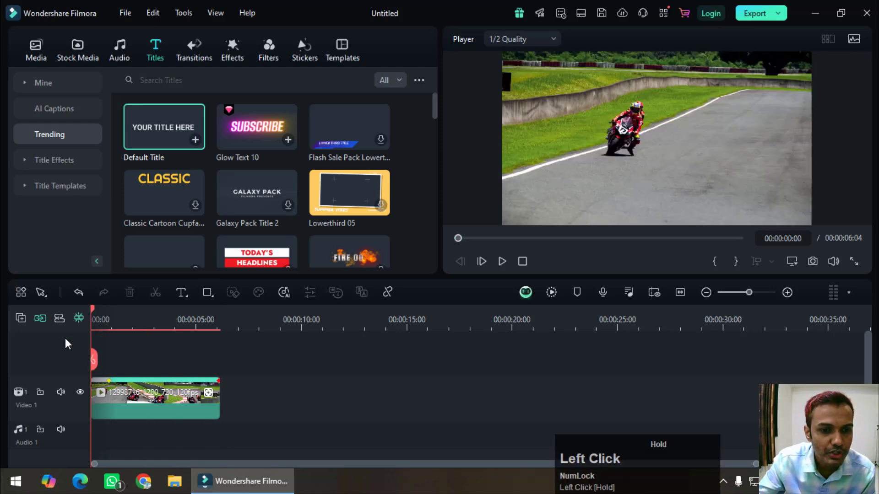
# Draw a small rectangle on the road below the rider and extend it to the racing clip's end.
pyautogui.click(208, 296)
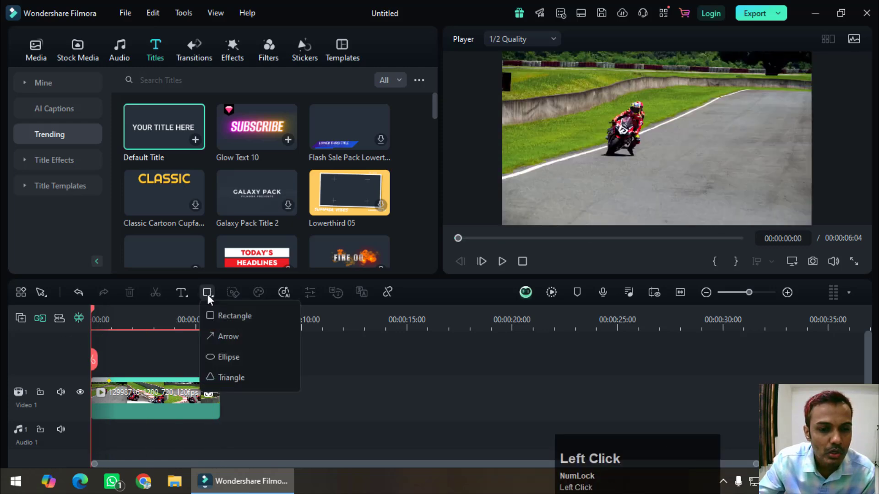
pyautogui.click(235, 316)
pyautogui.moveTo(619, 174)
pyautogui.mouseDown()
pyautogui.moveTo(653, 198)
pyautogui.moveTo(642, 196)
pyautogui.mouseUp()
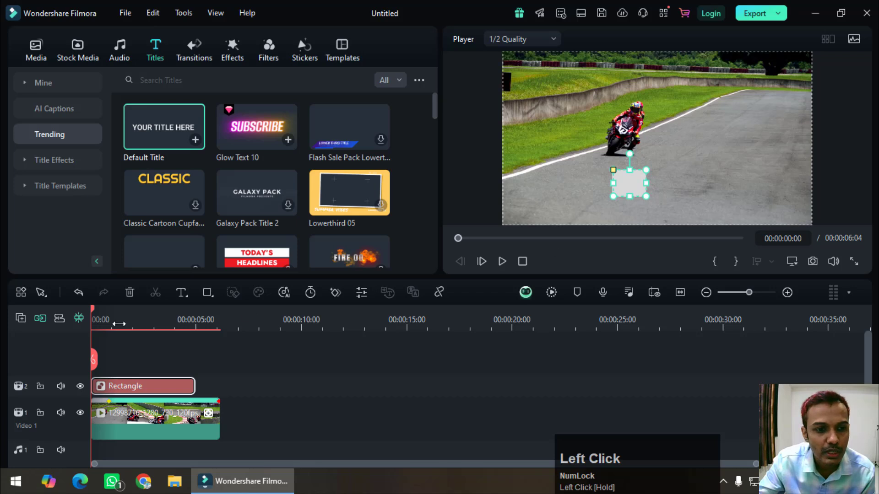
pyautogui.moveTo(194, 386); pyautogui.dragTo(218, 385)
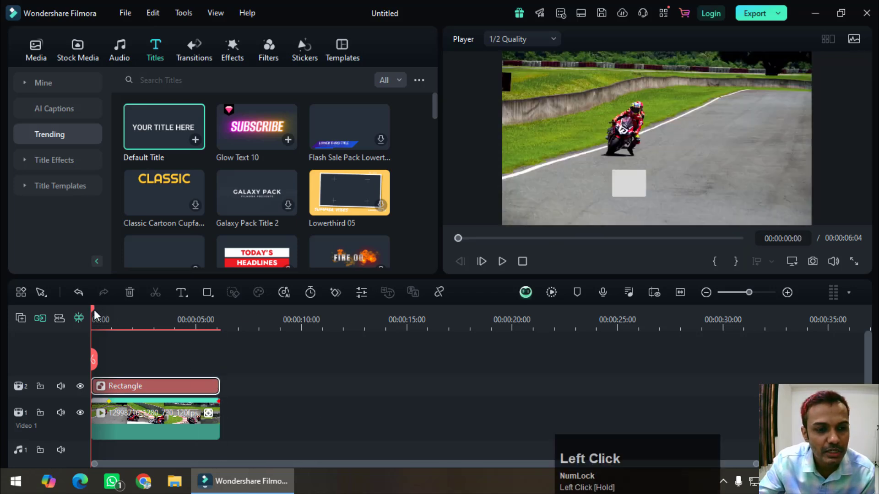
# At 00:00:00:24, move the rectangle above the riders and link it to the racing clip's motion tracking.
pyautogui.click(111, 319)
pyautogui.moveTo(627, 185); pyautogui.dragTo(650, 95)
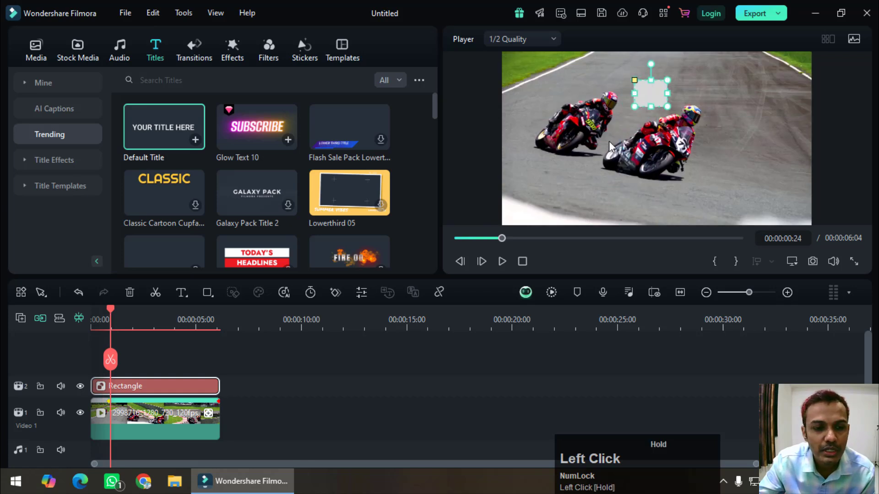
pyautogui.click(177, 420)
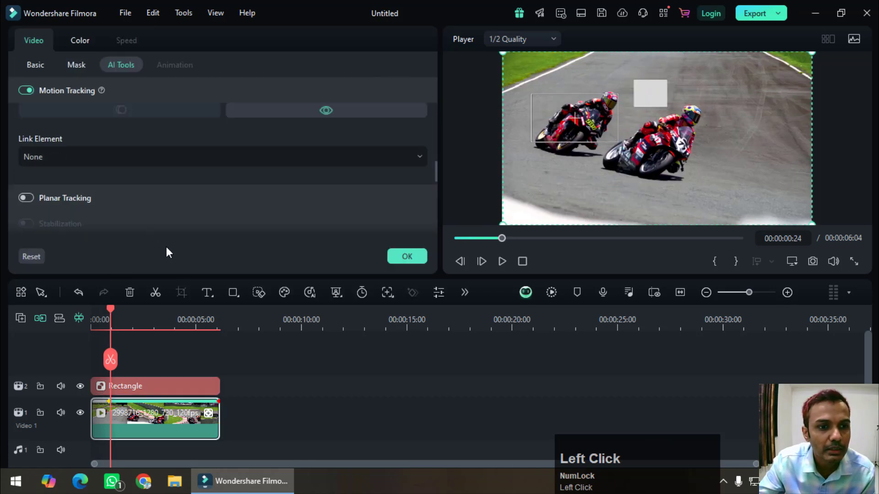
pyautogui.click(97, 160)
pyautogui.click(85, 207)
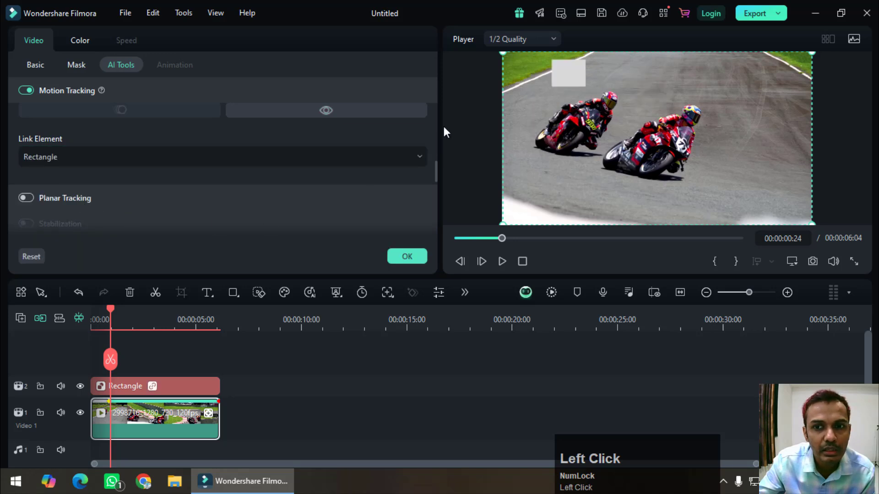
# At 00:00:00:15, move the linked rectangle down beside the rear rider's head.
pyautogui.click(563, 74)
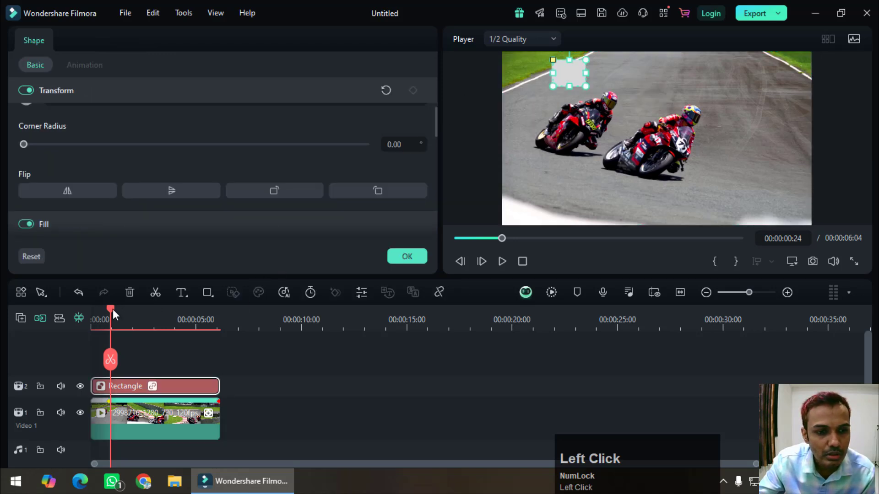
pyautogui.moveTo(106, 309); pyautogui.dragTo(103, 311)
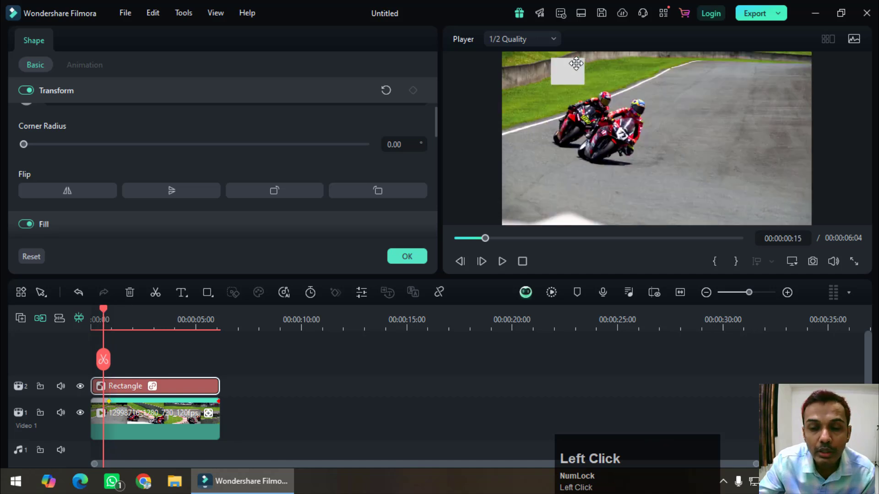
pyautogui.moveTo(575, 64); pyautogui.dragTo(566, 93)
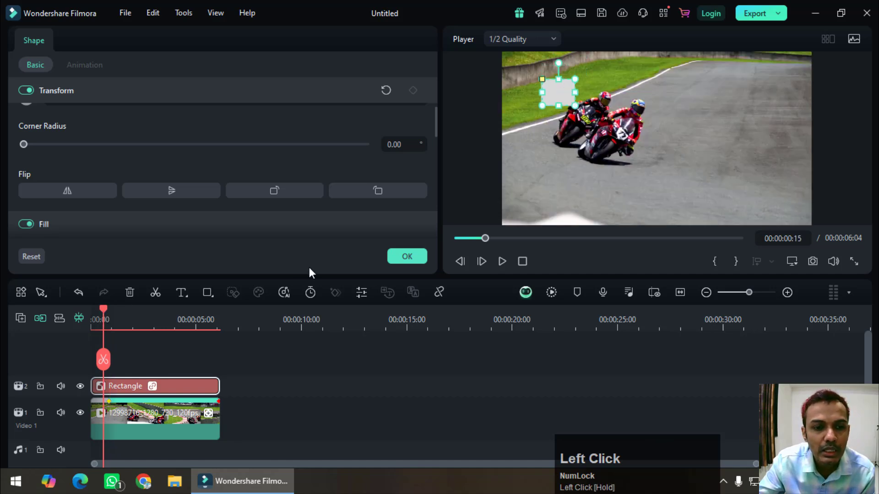
# Play the tracked rectangle in full screen from 00:00:00:15, return to the editor, and accept the shape settings.
pyautogui.click(209, 19)
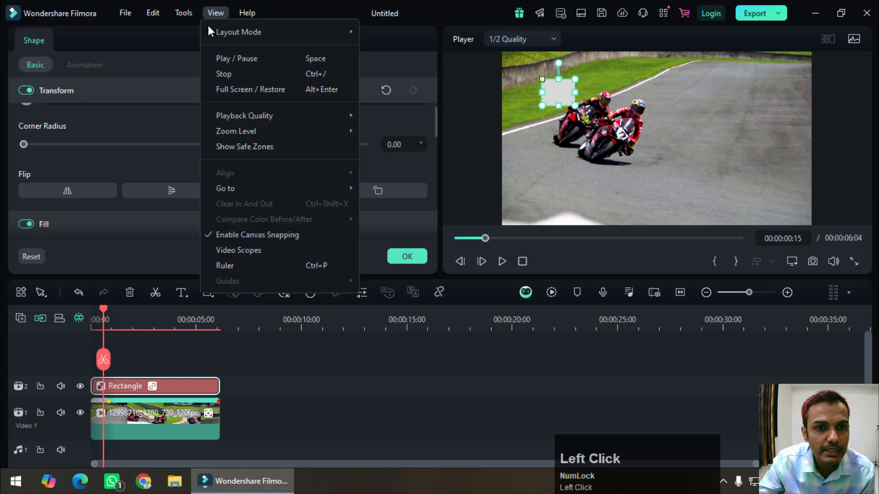
pyautogui.click(242, 89)
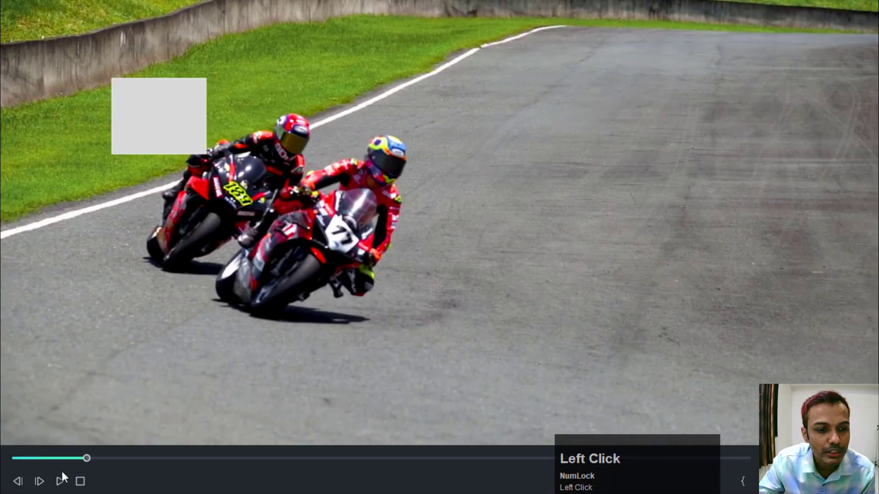
pyautogui.click(60, 482)
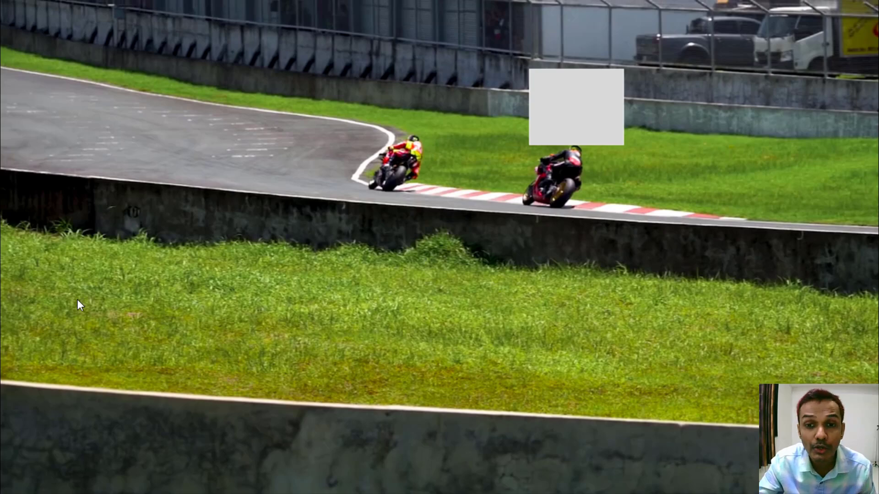
pyautogui.press('Escape')
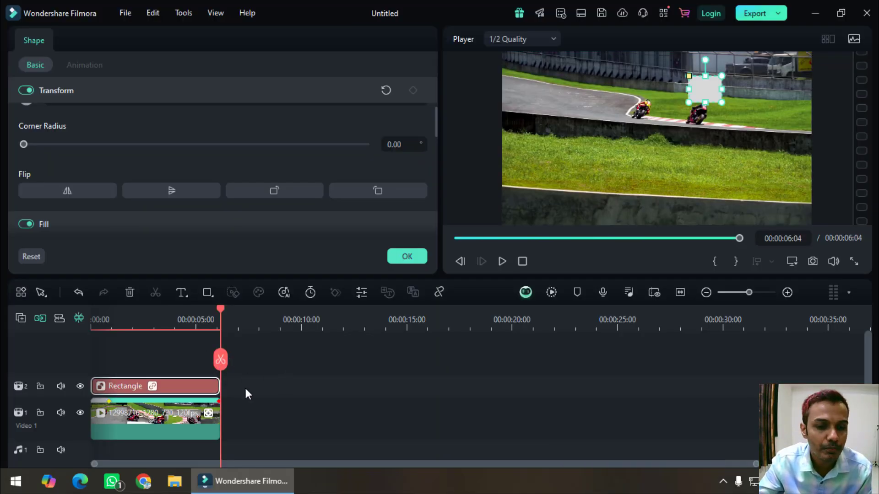
pyautogui.click(407, 256)
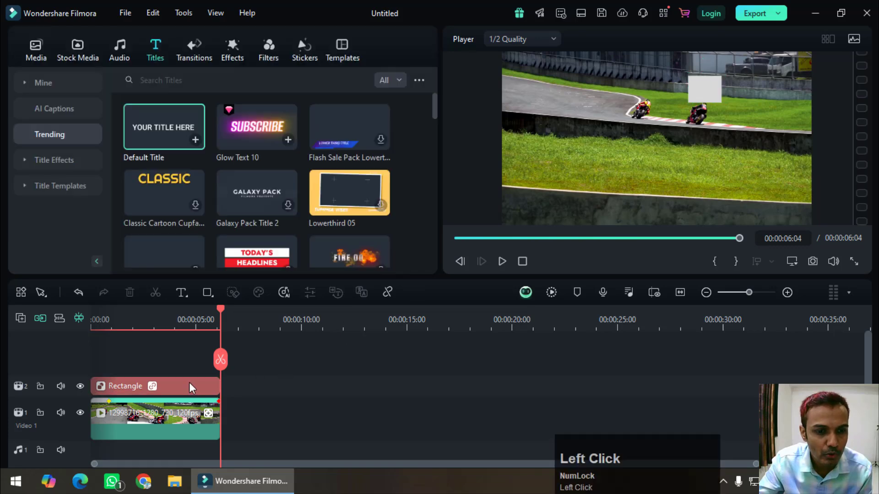
# Replace the rectangle and racing clip on the timeline with the Boat clip, placed at the start of Video 1.
pyautogui.press('Delete')
pyautogui.click(189, 414)
pyautogui.press('Delete')
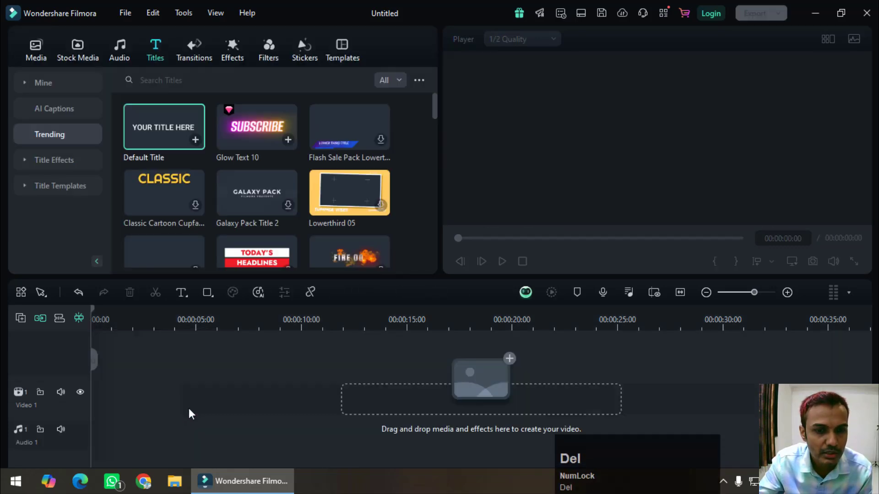
pyautogui.click(36, 47)
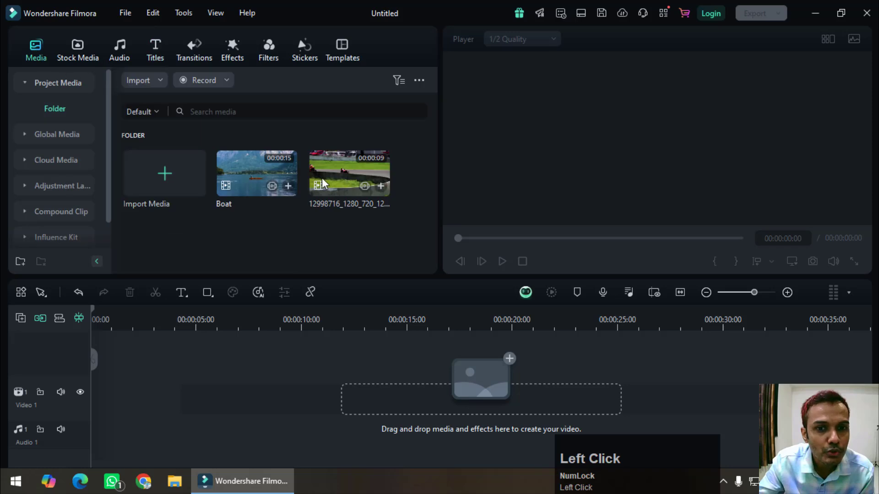
pyautogui.moveTo(249, 176); pyautogui.dragTo(118, 420)
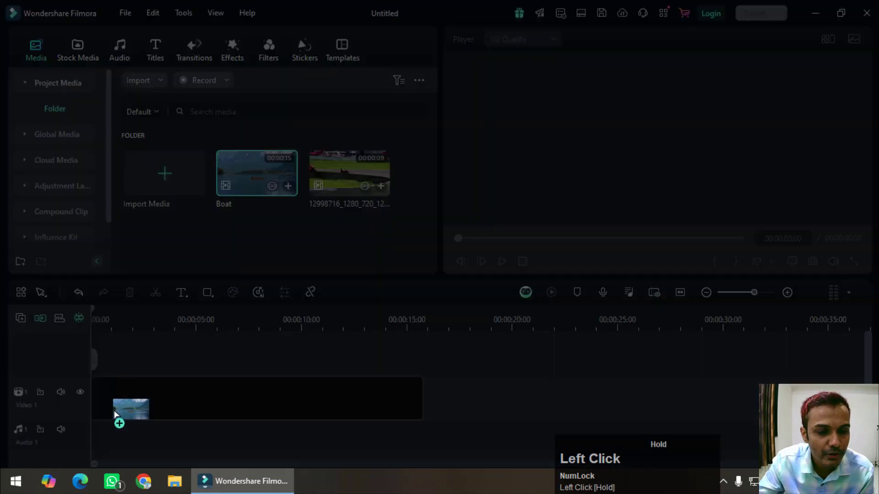
# Preview the Boat clip in full screen, pause the playback, and return to the editor.
pyautogui.click(510, 268)
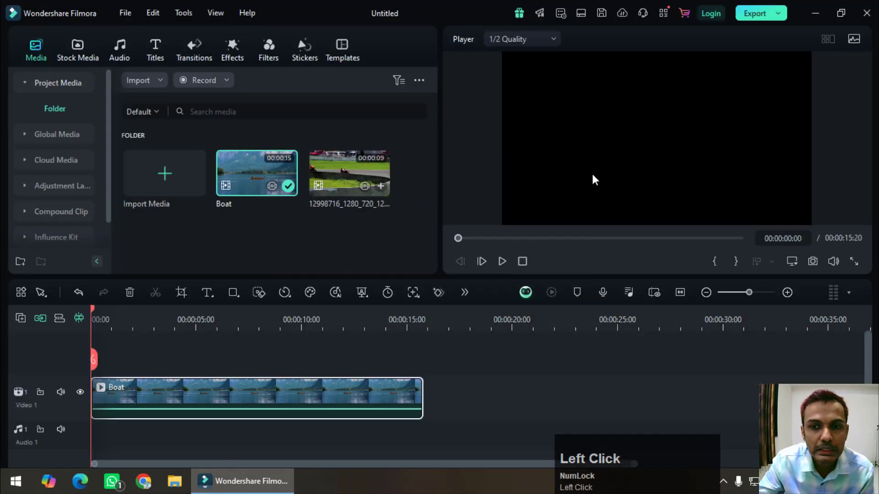
pyautogui.click(216, 13)
pyautogui.click(255, 90)
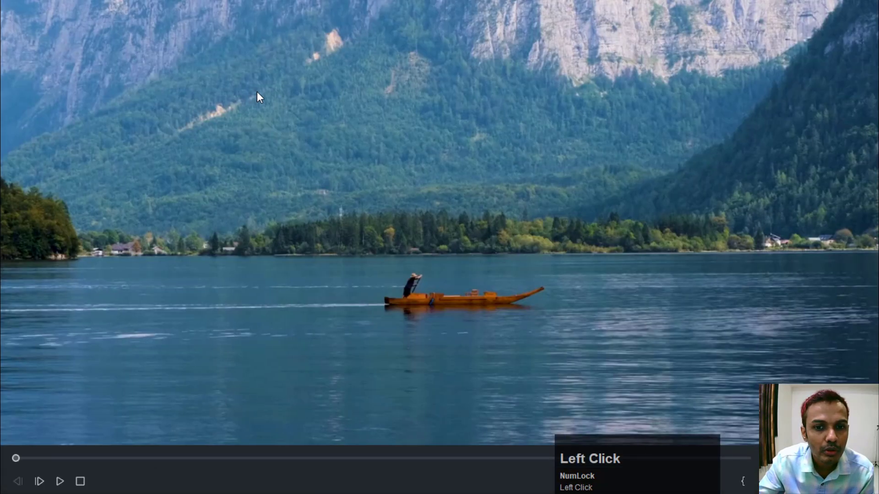
pyautogui.click(58, 483)
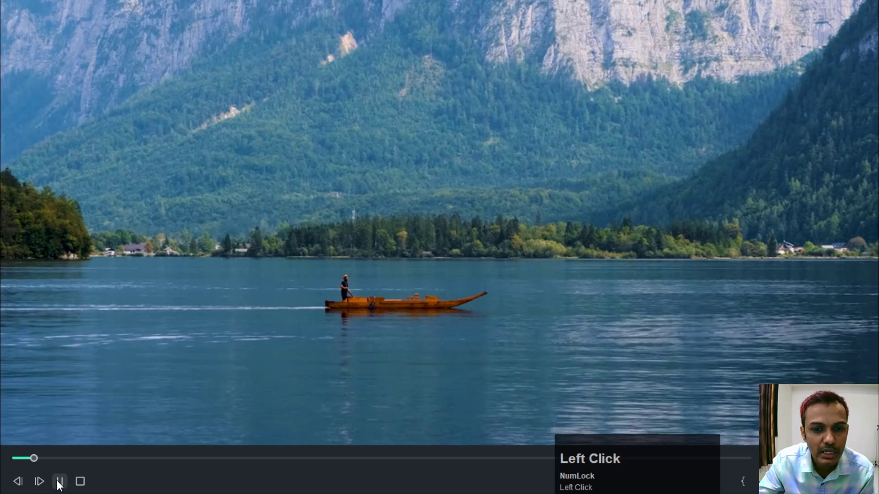
pyautogui.click(60, 482)
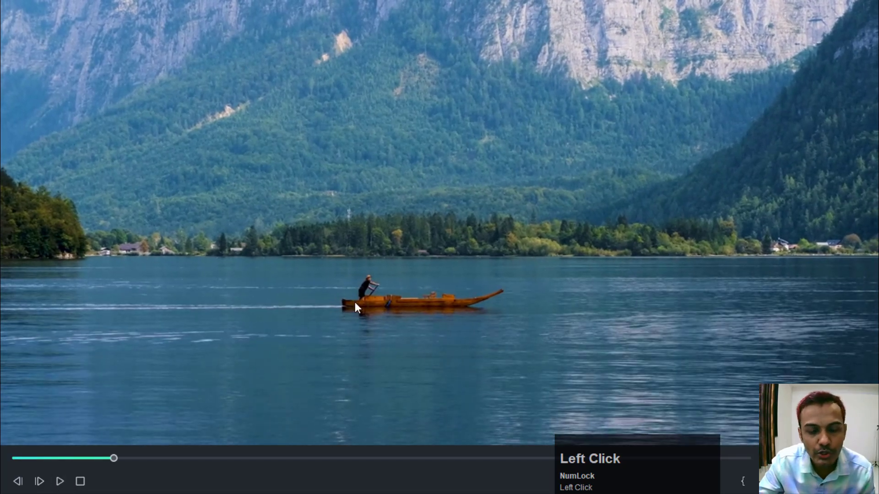
pyautogui.press('Escape')
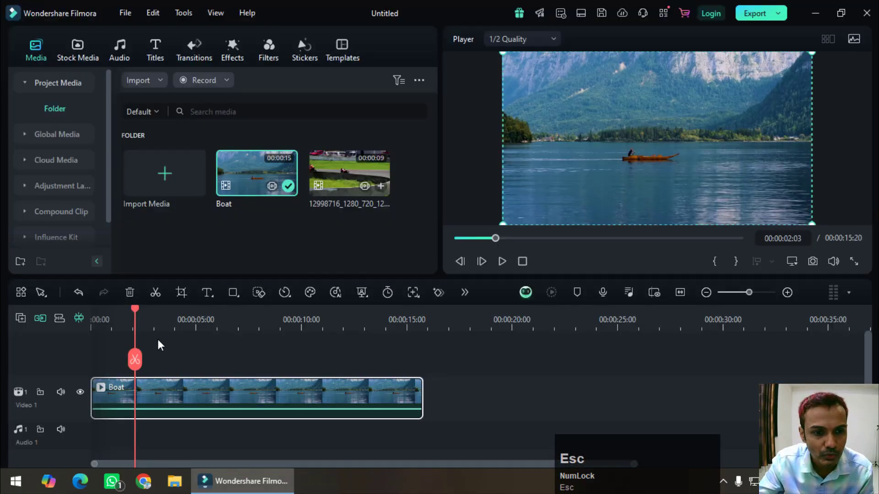
# At 00:00:00:00, enable Motion Tracking on the Boat clip and fit the tracking frame closely around the boat and its rower.
pyautogui.moveTo(136, 315); pyautogui.dragTo(96, 328)
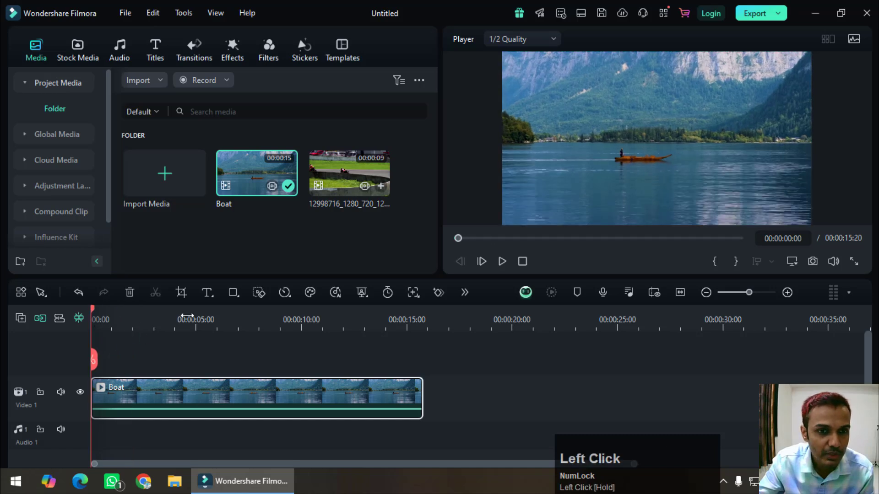
pyautogui.click(236, 395)
pyautogui.click(120, 67)
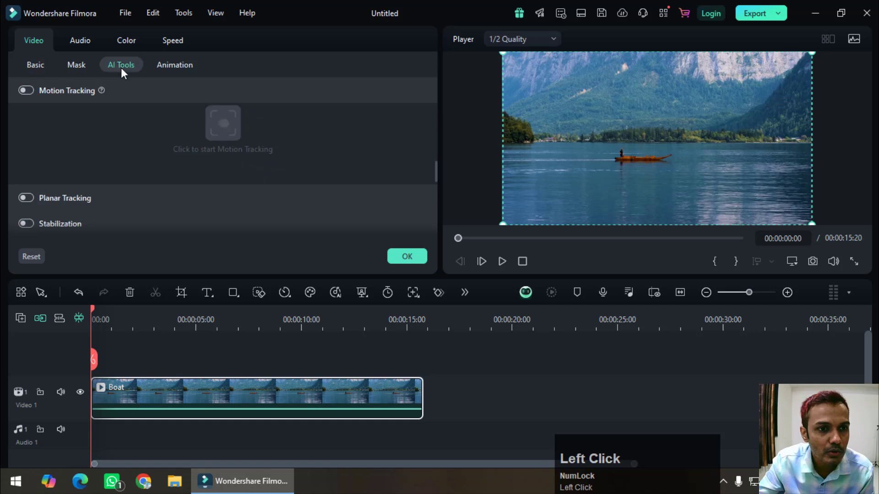
pyautogui.click(30, 89)
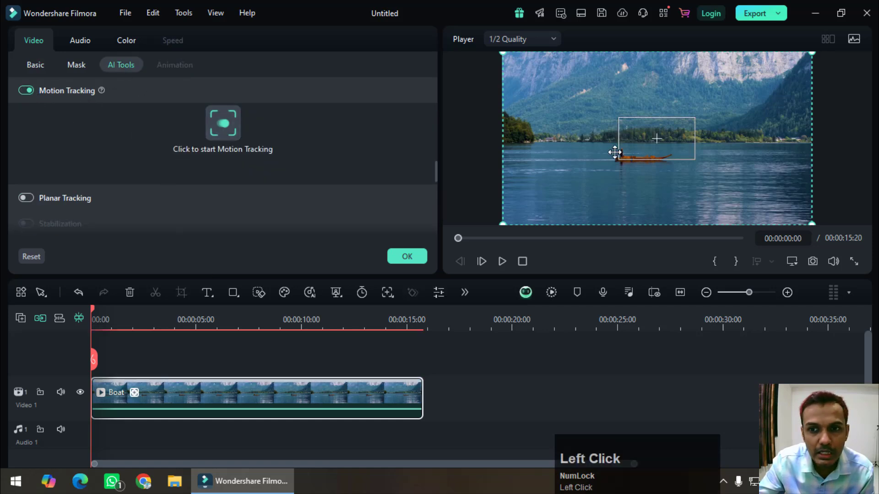
pyautogui.moveTo(655, 144); pyautogui.dragTo(608, 153)
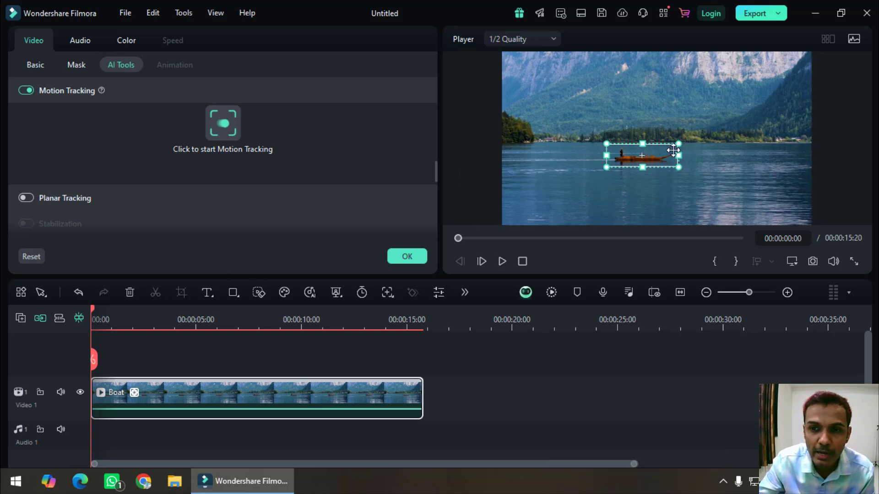
# Run the motion tracking analysis on the Boat clip and accept the clip settings.
pyautogui.click(226, 128)
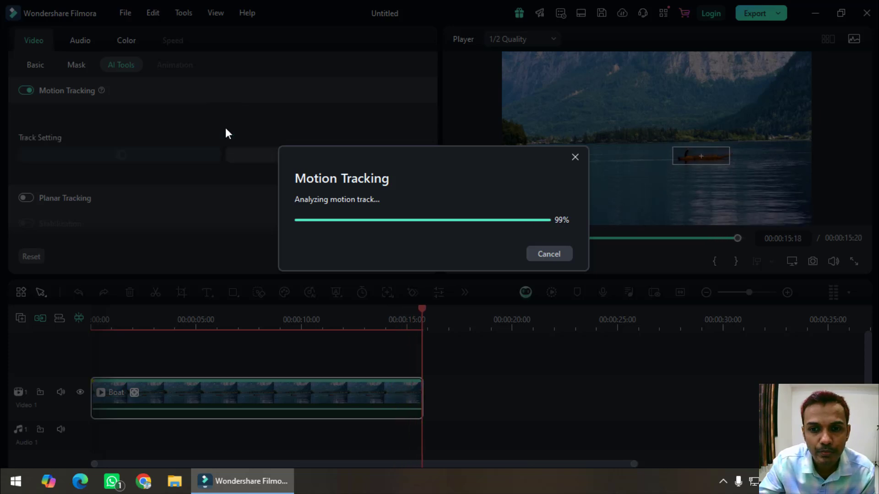
pyautogui.click(552, 247)
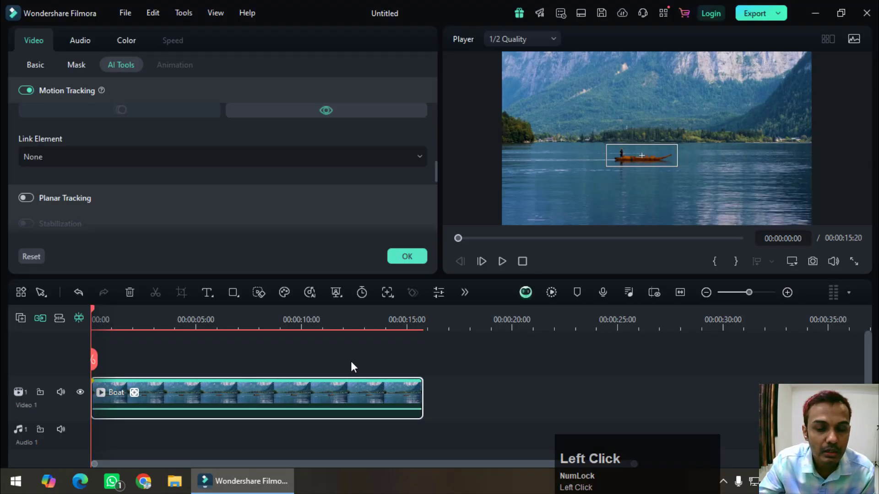
pyautogui.click(408, 255)
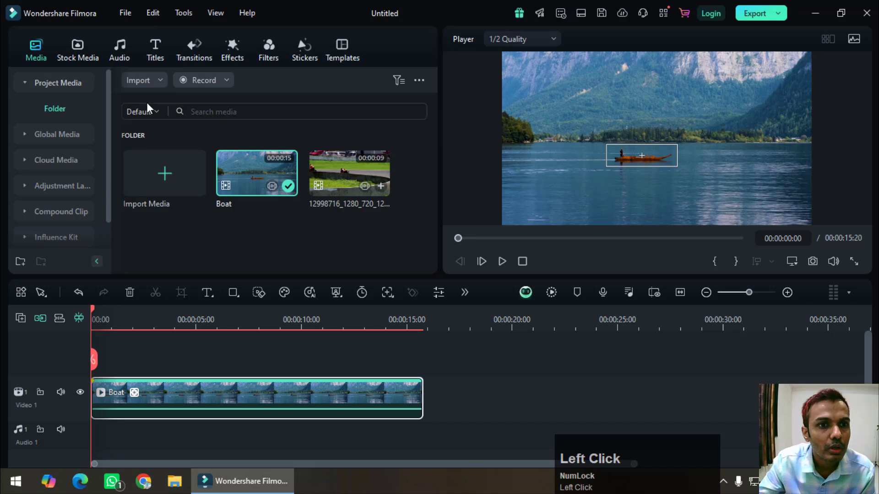
# Add the Glow Text 10 title on Video 2 from the timeline's start and extend it to the Boat clip's end.
pyautogui.click(153, 54)
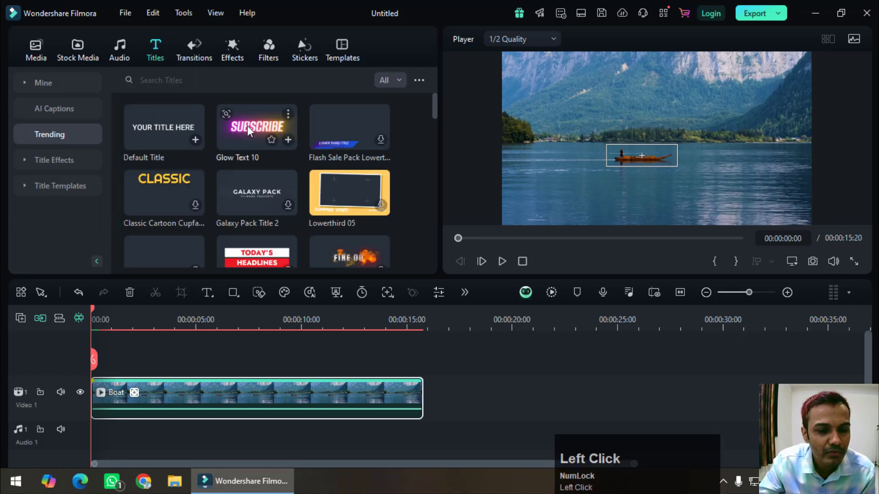
pyautogui.moveTo(247, 131); pyautogui.dragTo(87, 393)
pyautogui.moveTo(229, 383); pyautogui.dragTo(417, 388)
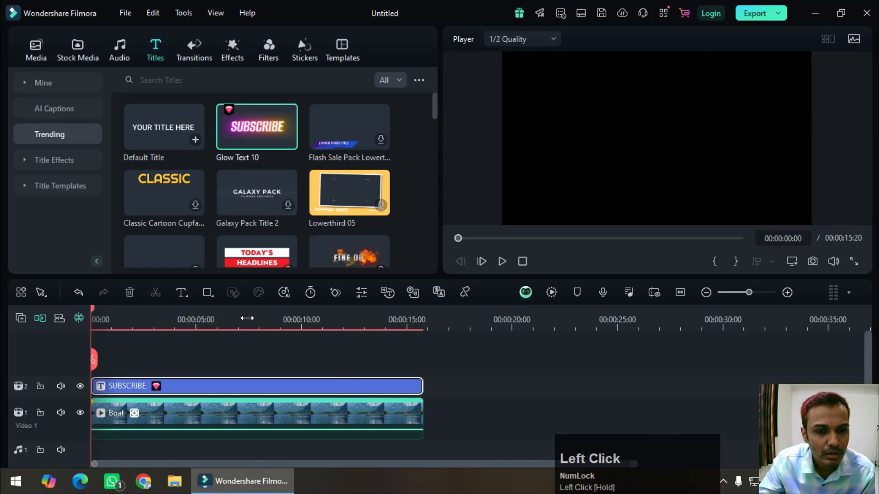
# At 00:00:05:17, replace the Glow Text 10 title's text with BOAT.
pyautogui.click(210, 318)
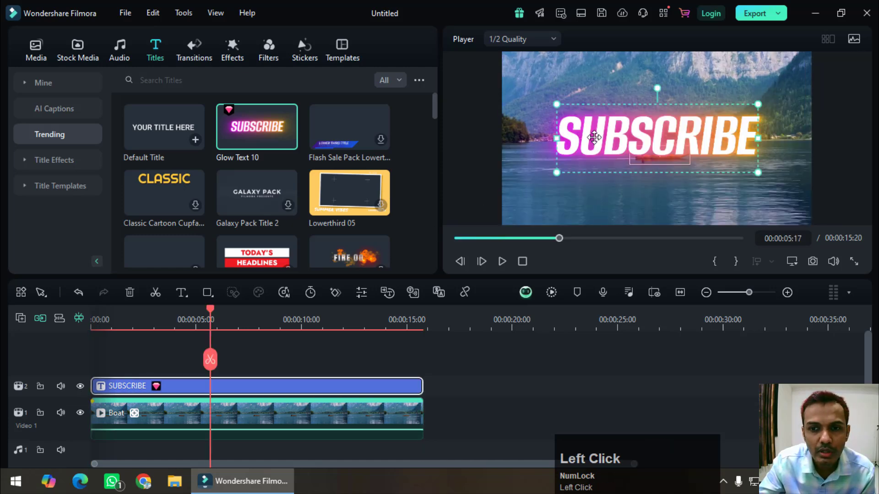
pyautogui.click(595, 140)
pyautogui.moveTo(586, 132); pyautogui.dragTo(767, 120)
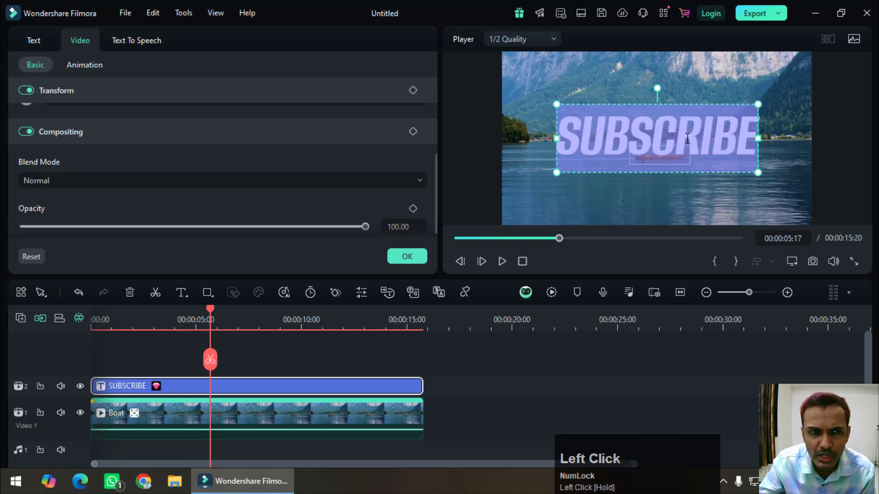
pyautogui.click(35, 41)
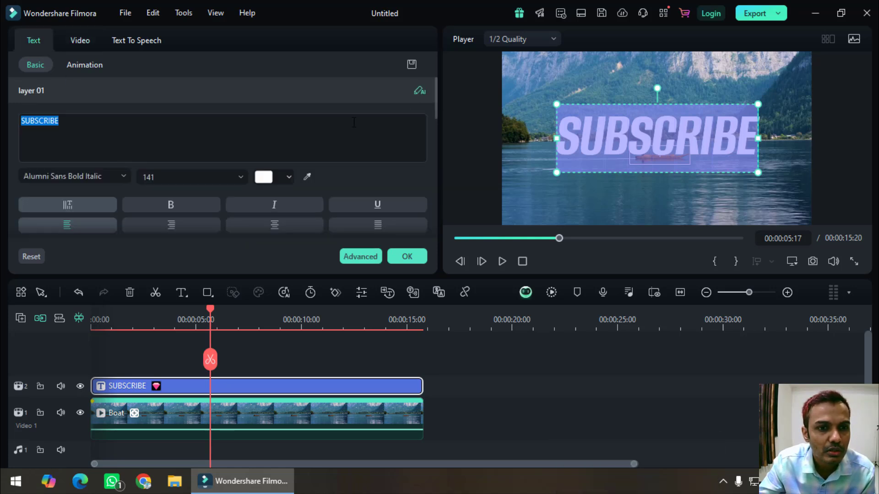
pyautogui.moveTo(86, 130); pyautogui.dragTo(14, 122)
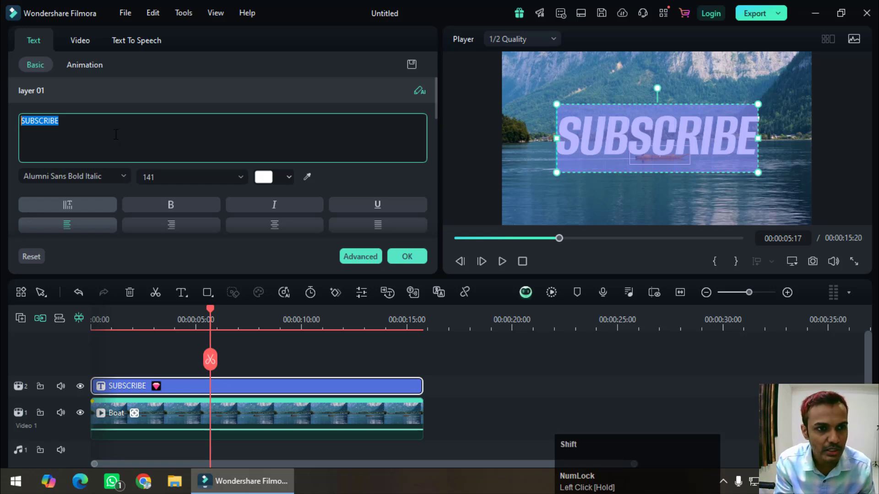
pyautogui.write('BOAT')
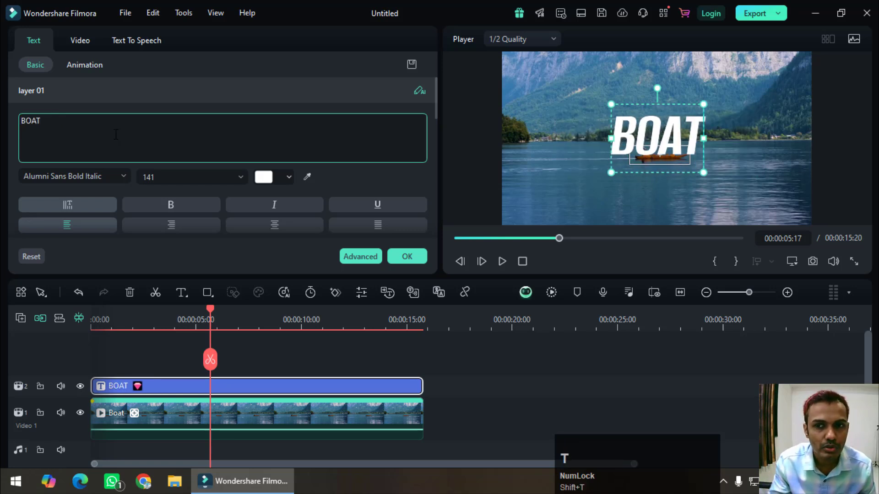
# Shrink the BOAT title to font size 50 and position it just above the boat.
pyautogui.click(497, 126)
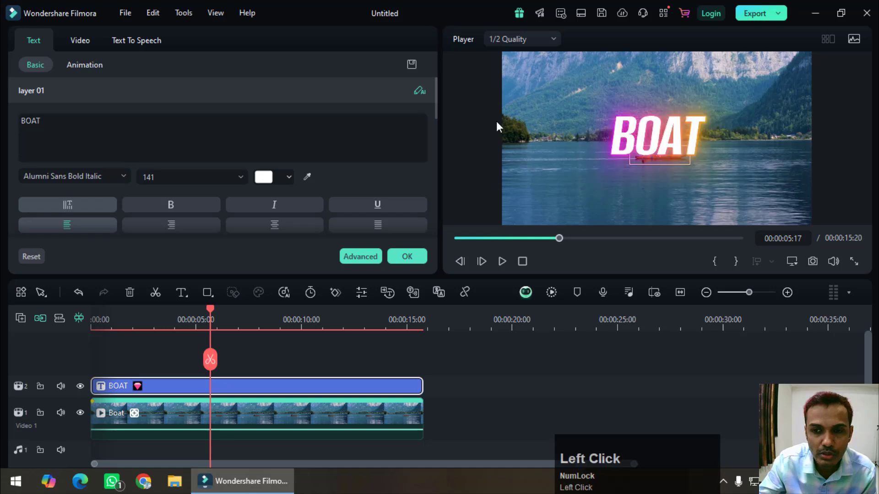
pyautogui.click(639, 140)
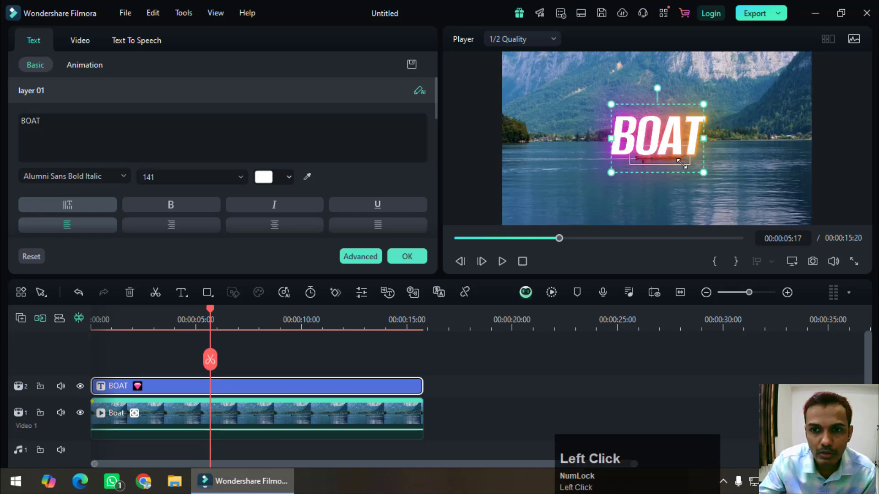
pyautogui.moveTo(681, 163); pyautogui.dragTo(658, 126)
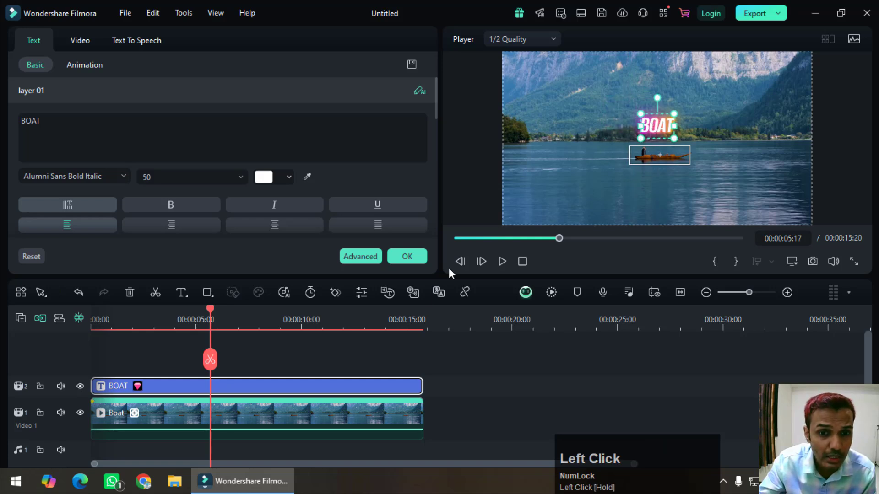
# Link the Glow Text 10 title to the Boat clip's motion tracking.
pyautogui.click(303, 416)
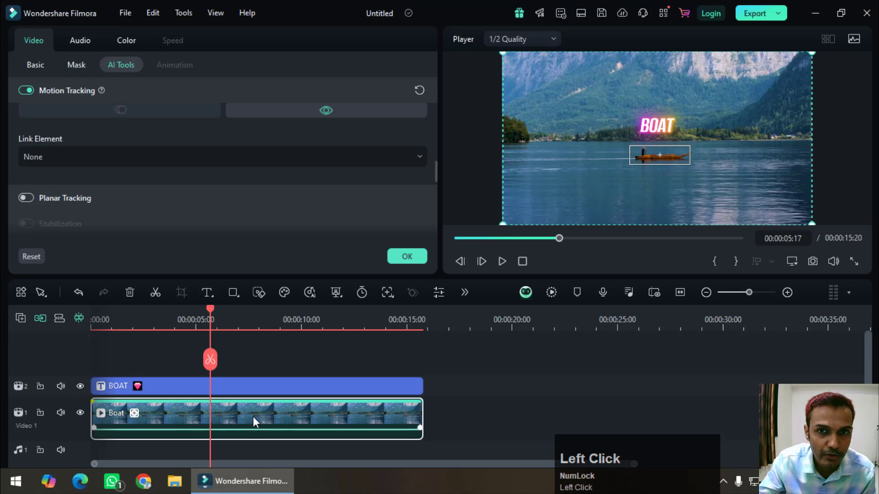
pyautogui.click(72, 158)
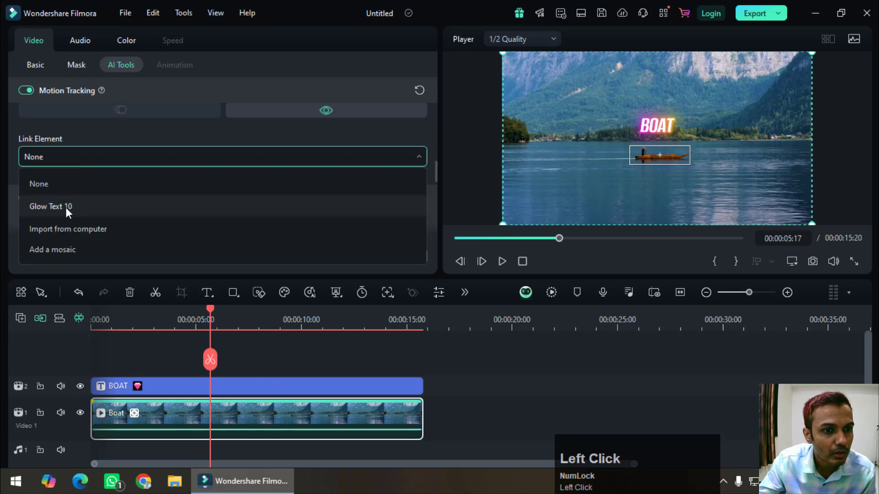
pyautogui.click(89, 208)
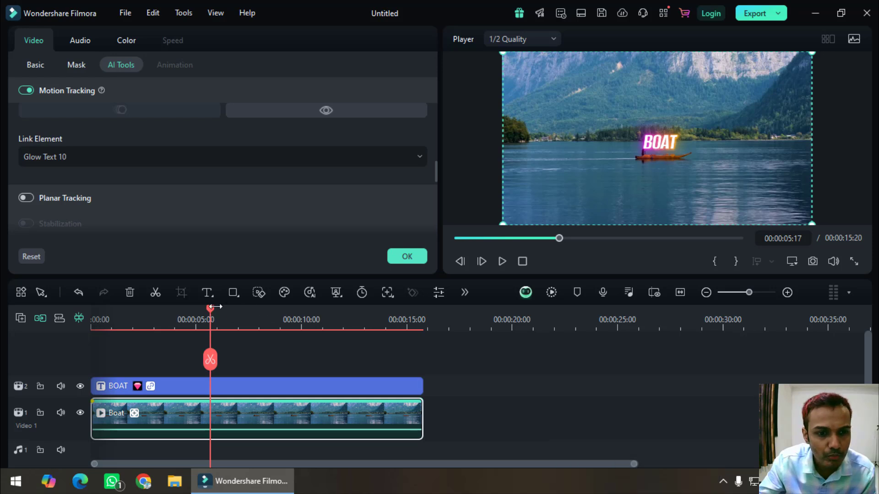
# Scrub through the tracked BOAT title, play it in full screen from the start, and return to the editor.
pyautogui.moveTo(191, 314); pyautogui.dragTo(81, 336)
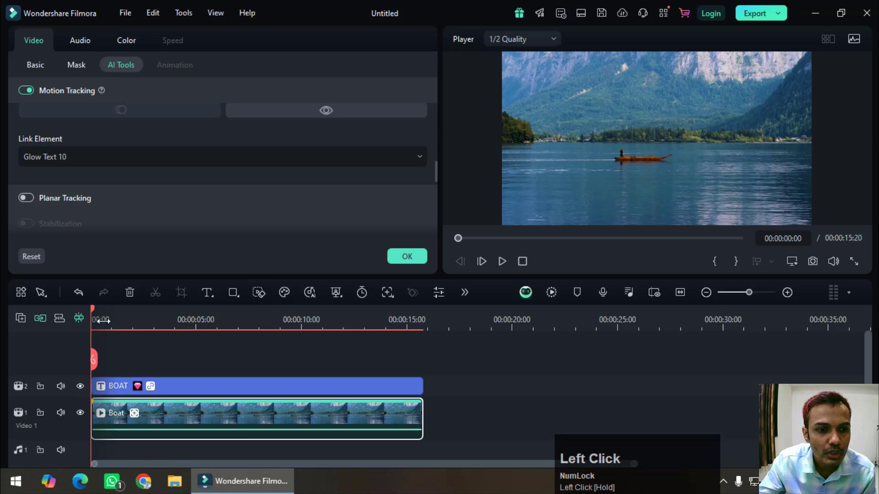
pyautogui.moveTo(95, 309); pyautogui.dragTo(352, 314)
pyautogui.moveTo(257, 312); pyautogui.dragTo(86, 310)
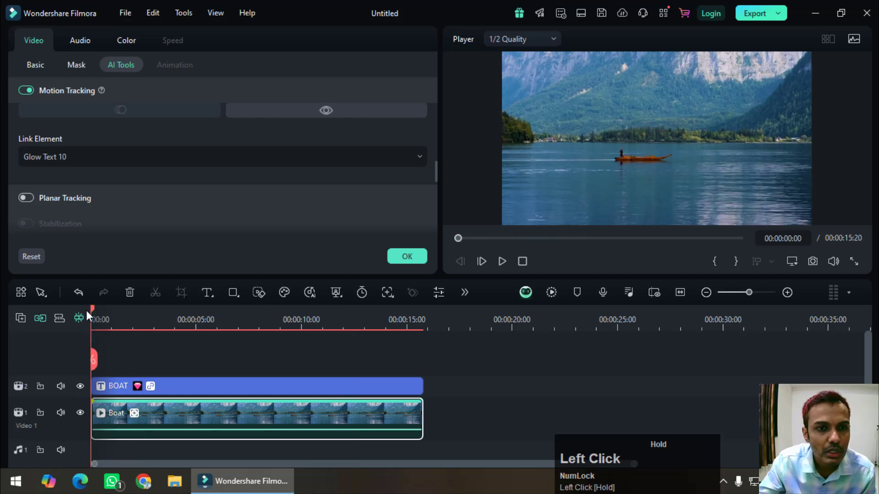
pyautogui.click(214, 15)
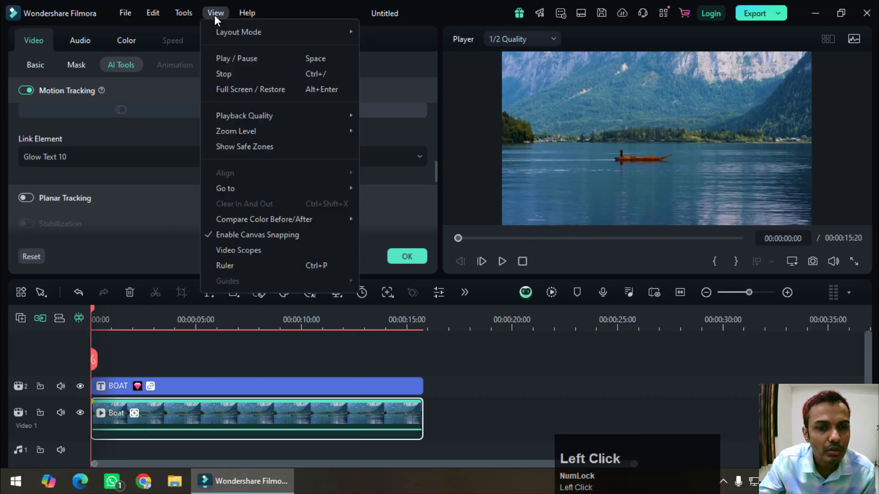
pyautogui.click(242, 88)
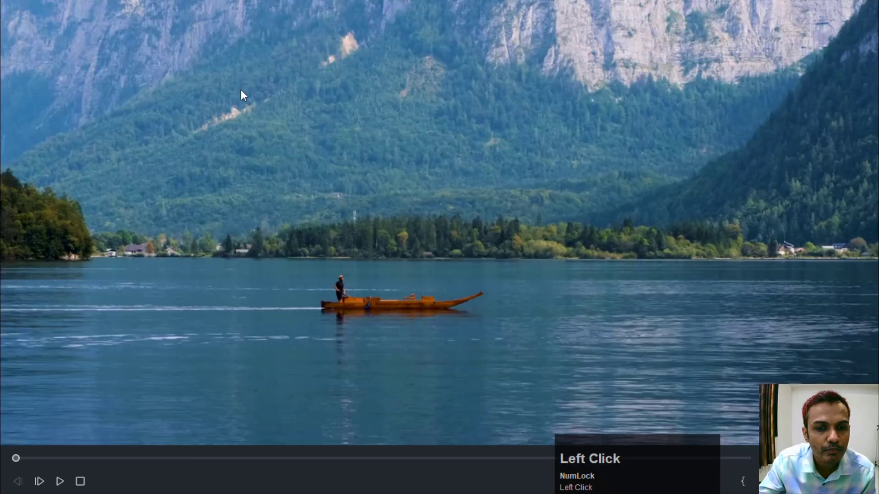
pyautogui.click(60, 482)
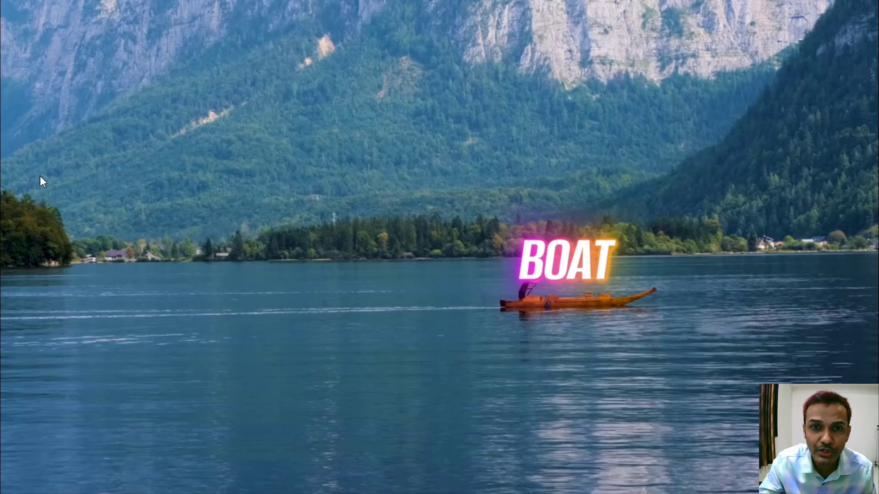
pyautogui.press('Escape')
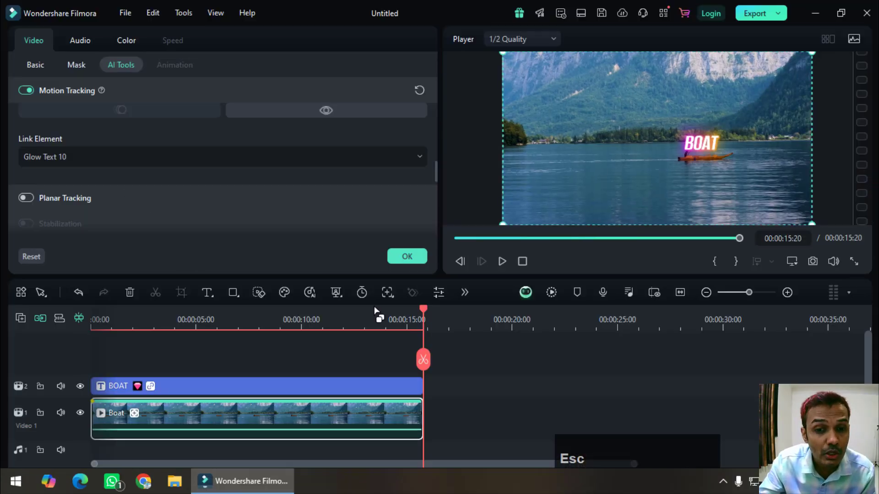
# Replay the linked BOAT title in full screen from the start, pause partway, and return to 00:00:00:00 in the editor.
pyautogui.moveTo(424, 312); pyautogui.dragTo(87, 355)
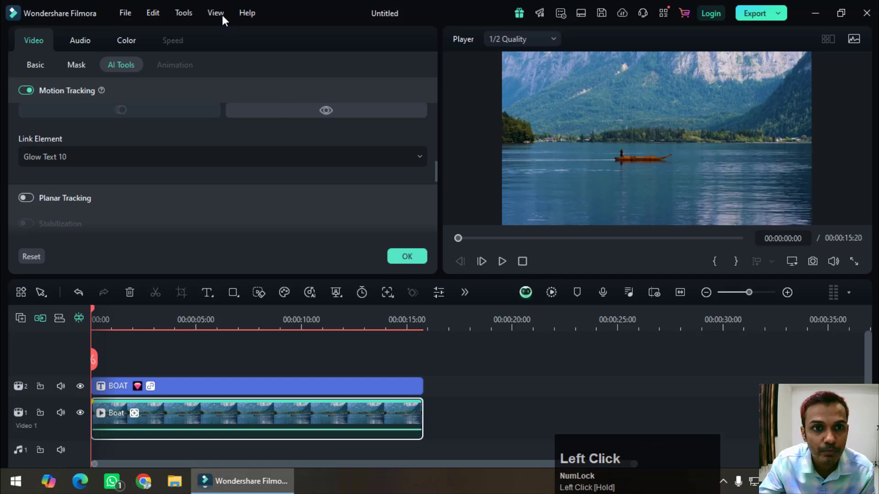
pyautogui.click(221, 15)
pyautogui.click(249, 88)
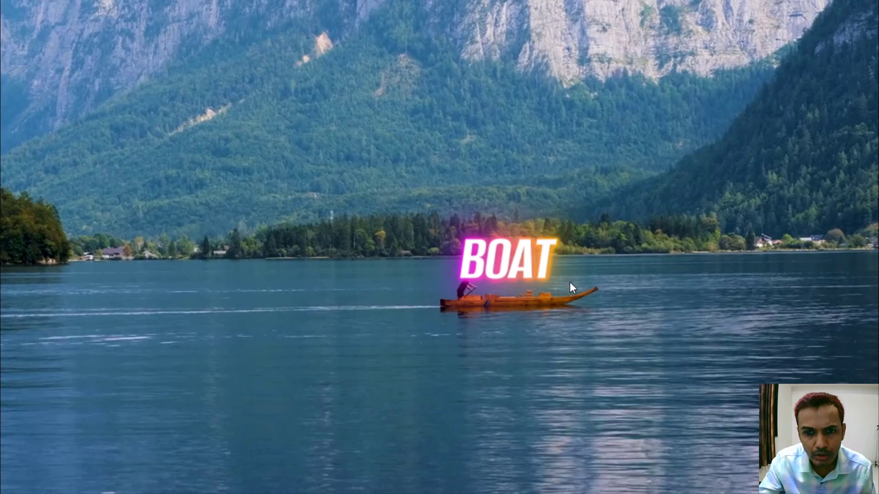
pyautogui.press('space')
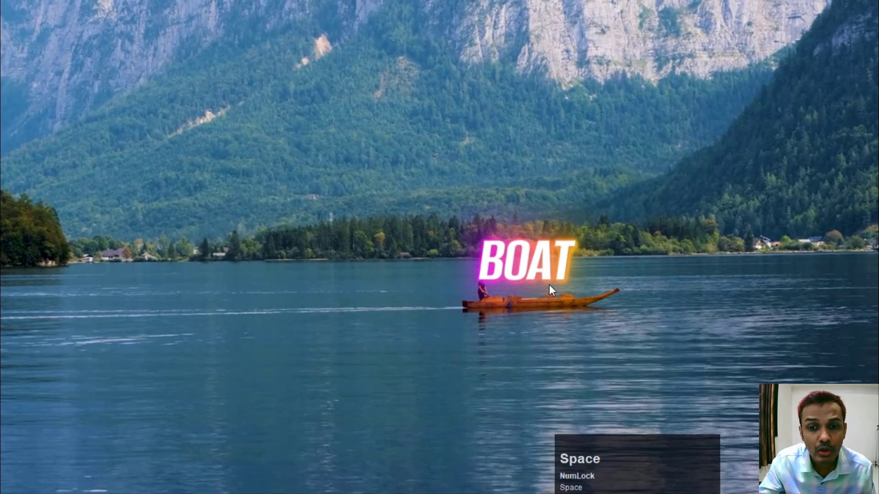
pyautogui.press('Escape')
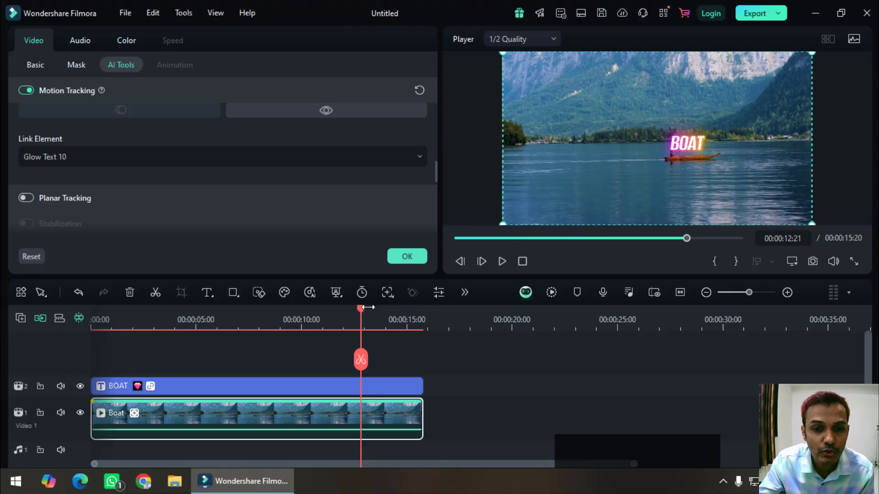
pyautogui.moveTo(364, 316); pyautogui.dragTo(97, 351)
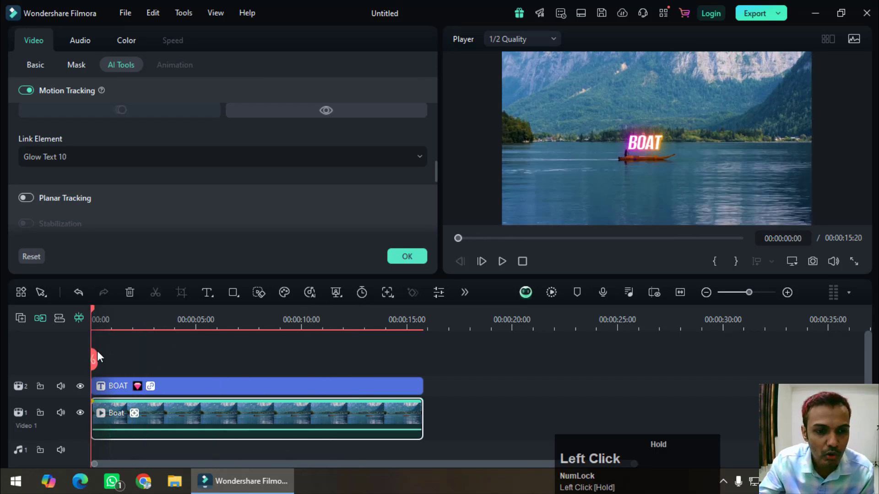